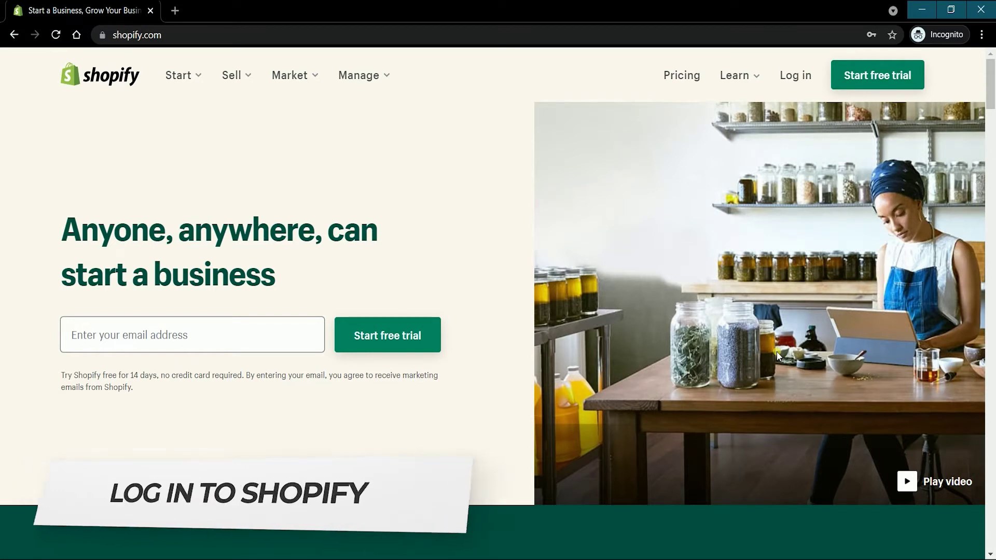
- Log in to the Shopify account and start a new blog post for the online store
left_click(808, 81)
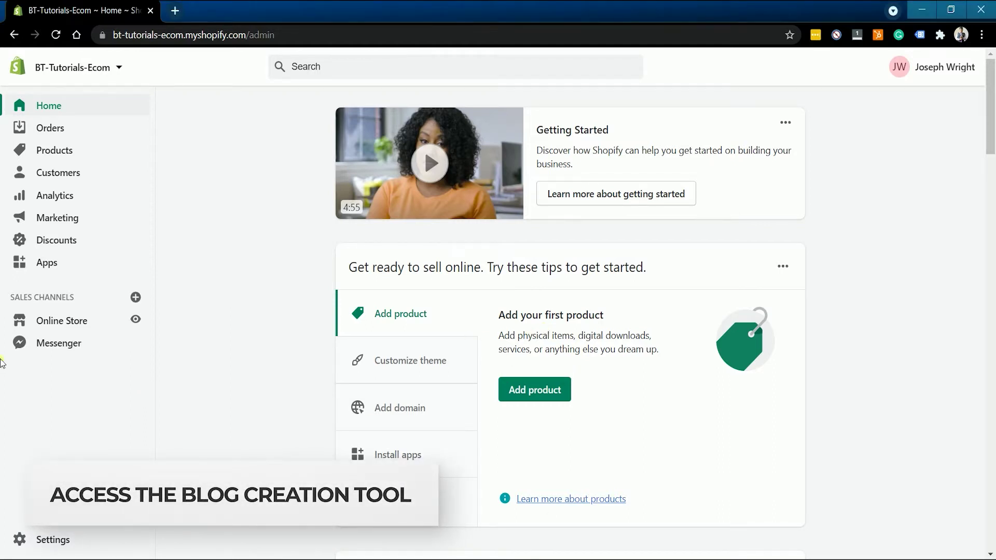
left_click(57, 325)
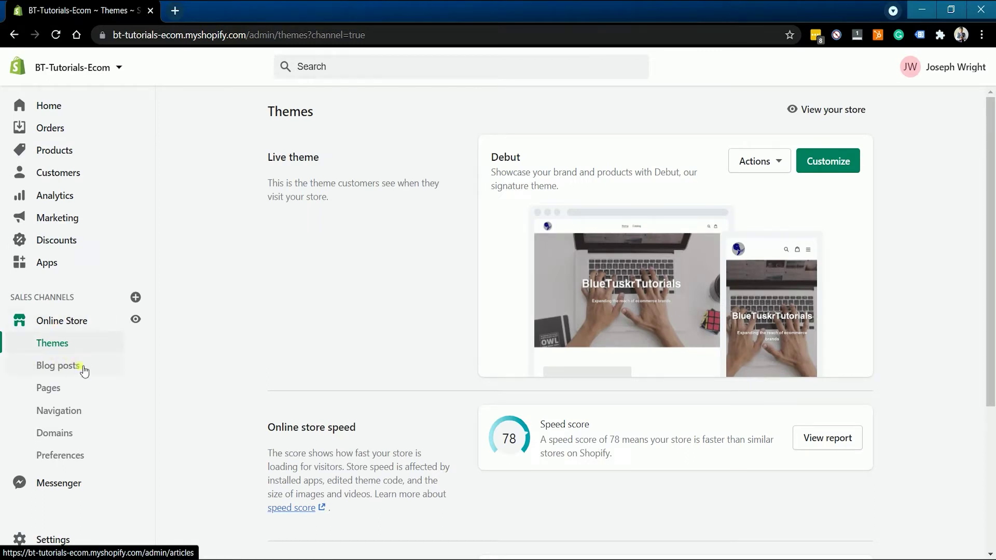
left_click(100, 371)
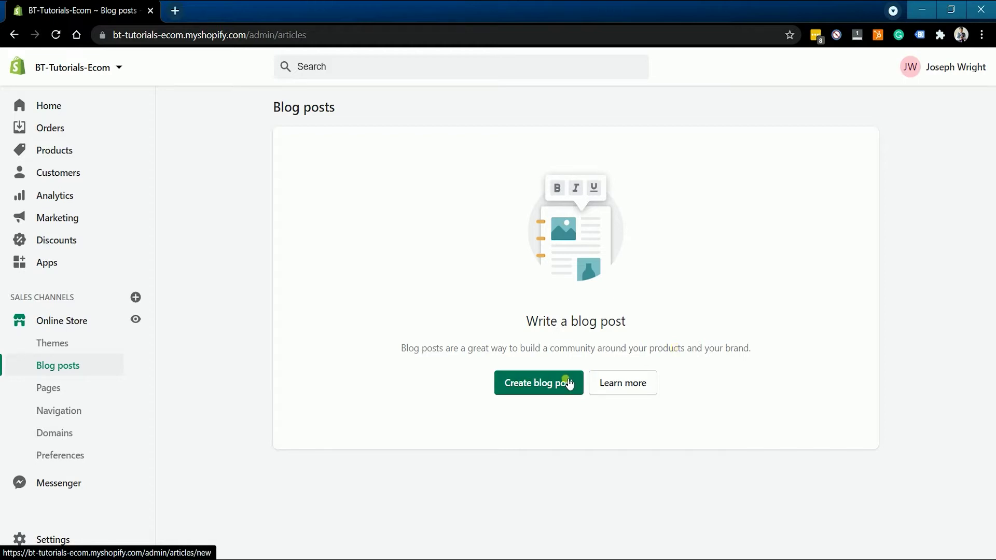
left_click(567, 383)
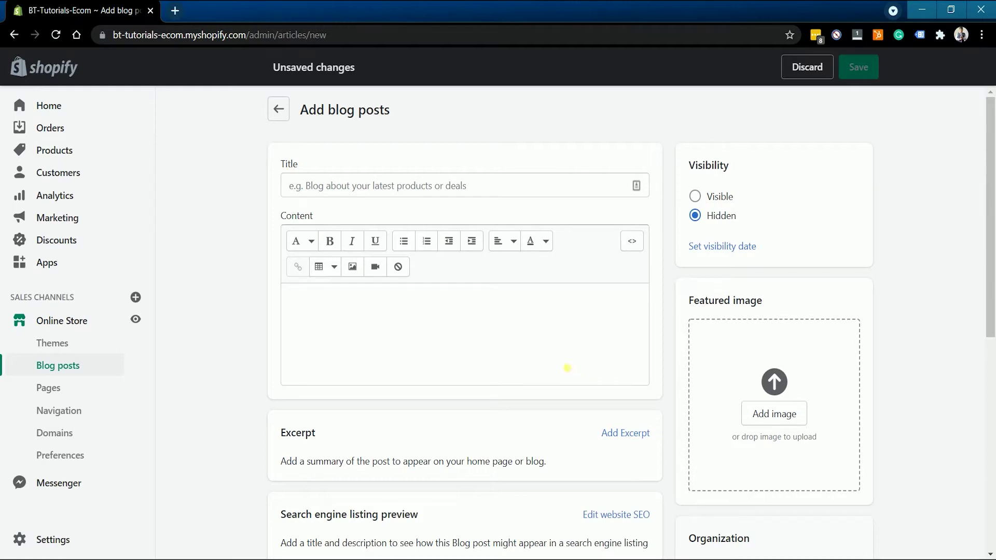
- Title the post "How to Verify your Shopify Domain on Facebook" and paste the prepared article text as its content
left_click(506, 191)
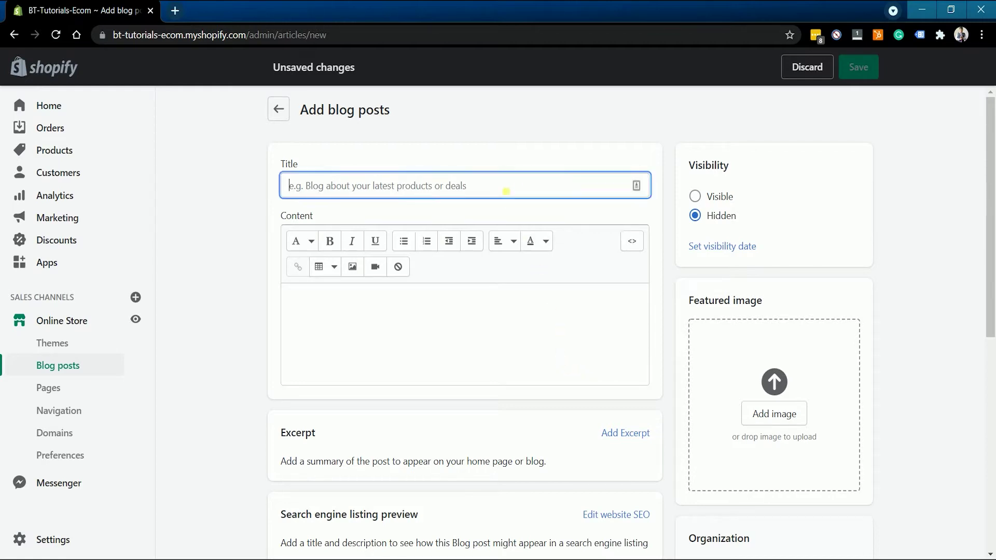
type("How to Verify your Shopify Domain on Facebook")
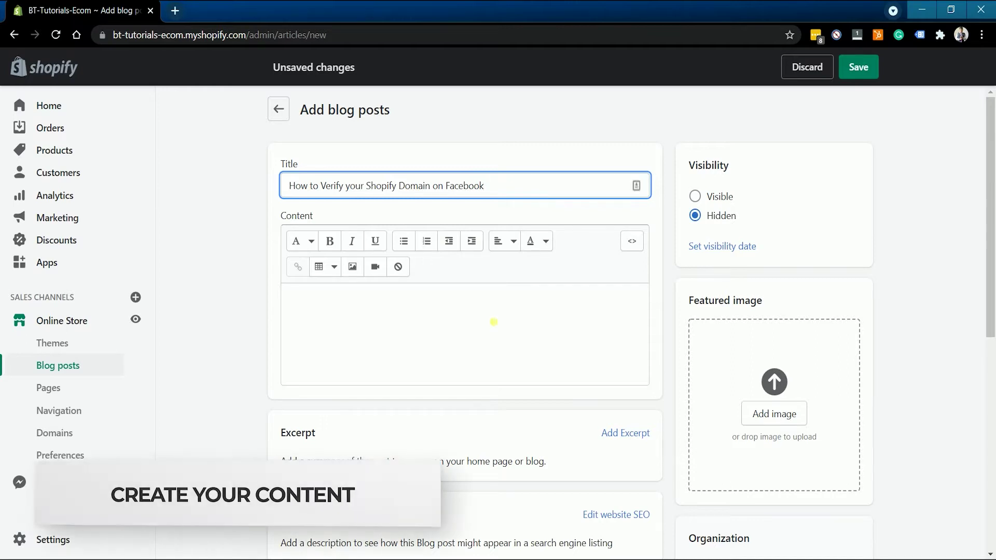
left_click(493, 323)
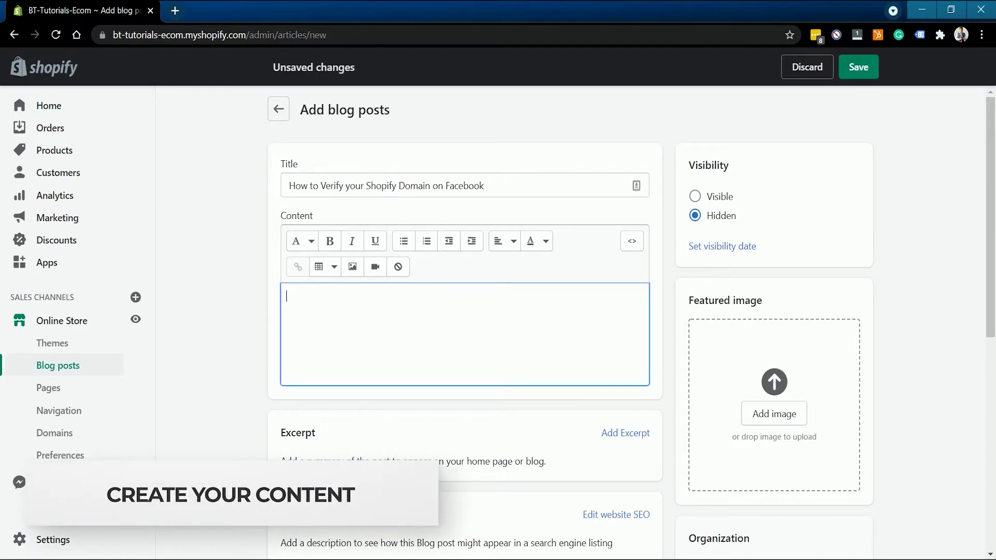
key("ctrl+v")
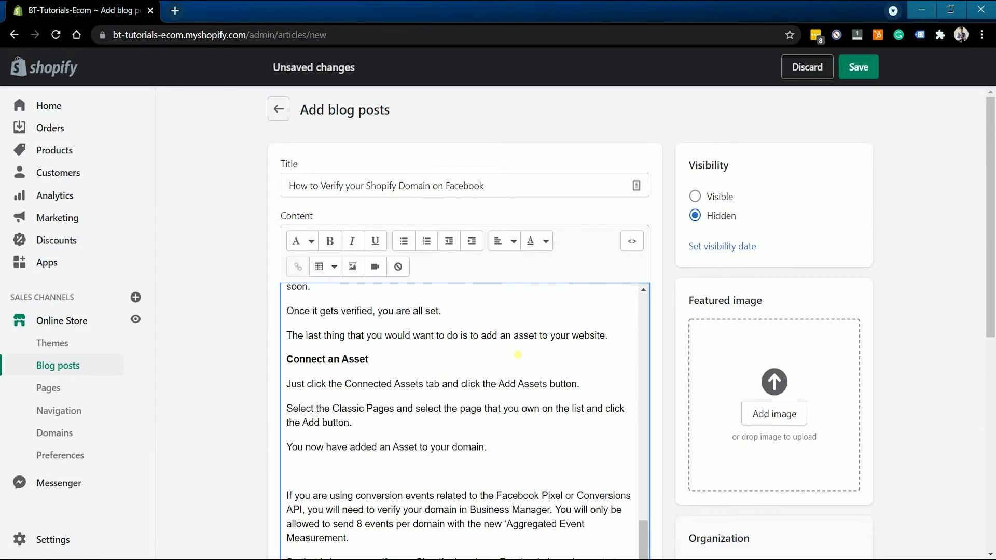
- Insert a blank line above each of the headings "Verify your Shopify Domain on Facebook", "Login to Facebook and Access FBM" and "Add Your Domain"
scroll(545, 371, "up", 12)
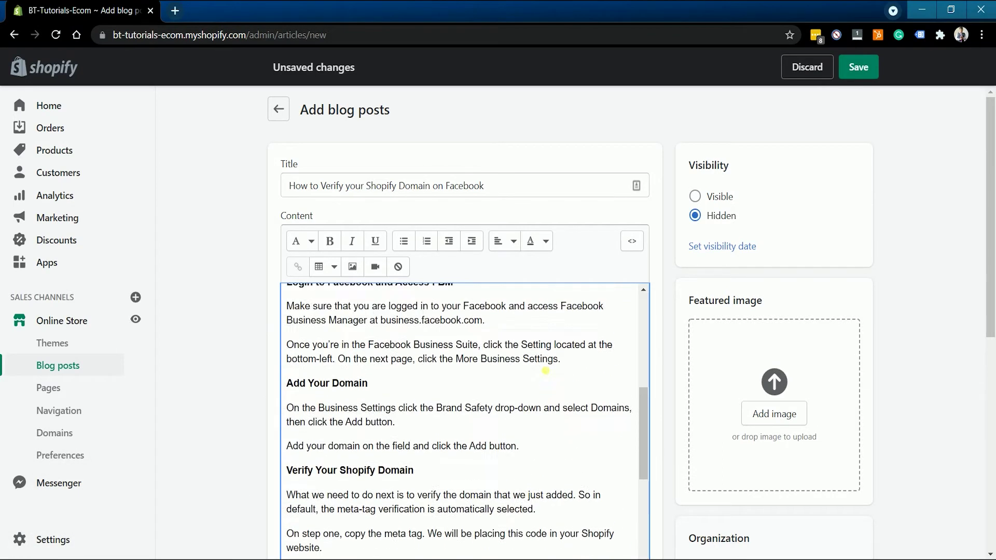
scroll(545, 371, "up", 1)
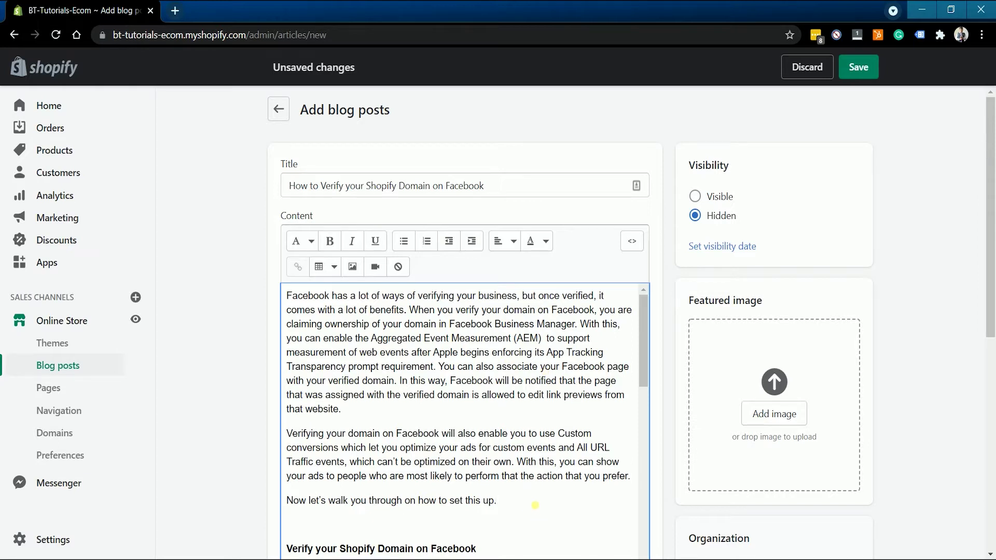
scroll(536, 505, "down", 4)
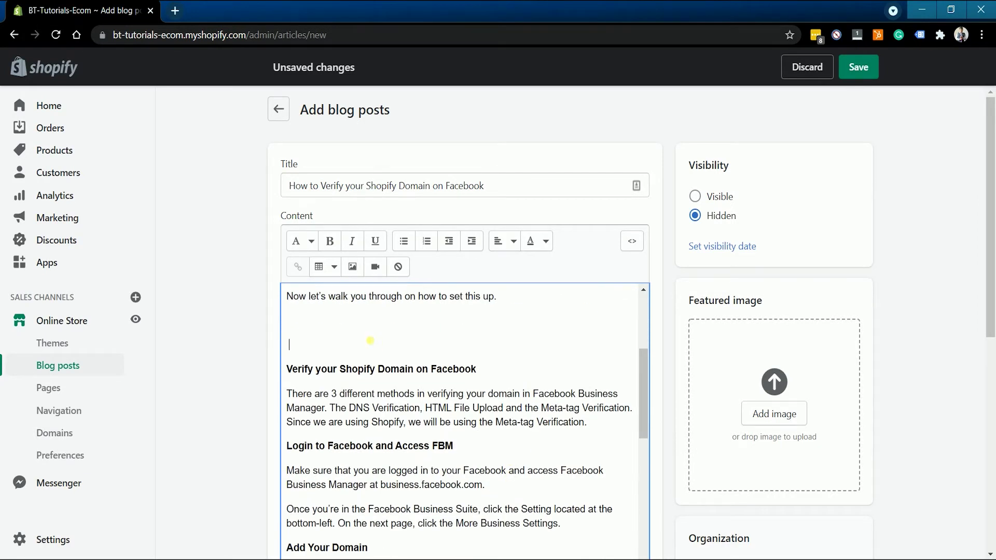
scroll(440, 340, "down", 3)
scroll(569, 418, "up", 3)
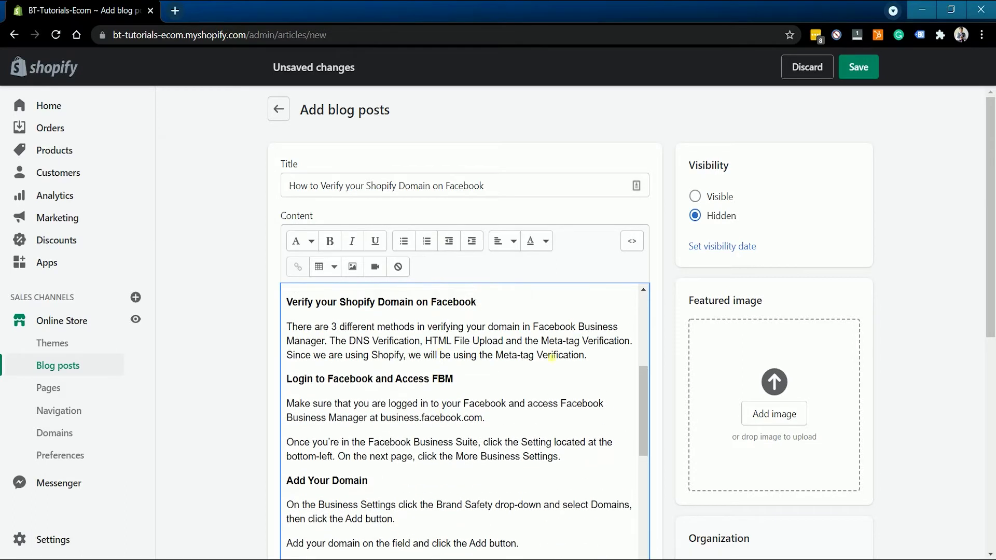
key("Return")
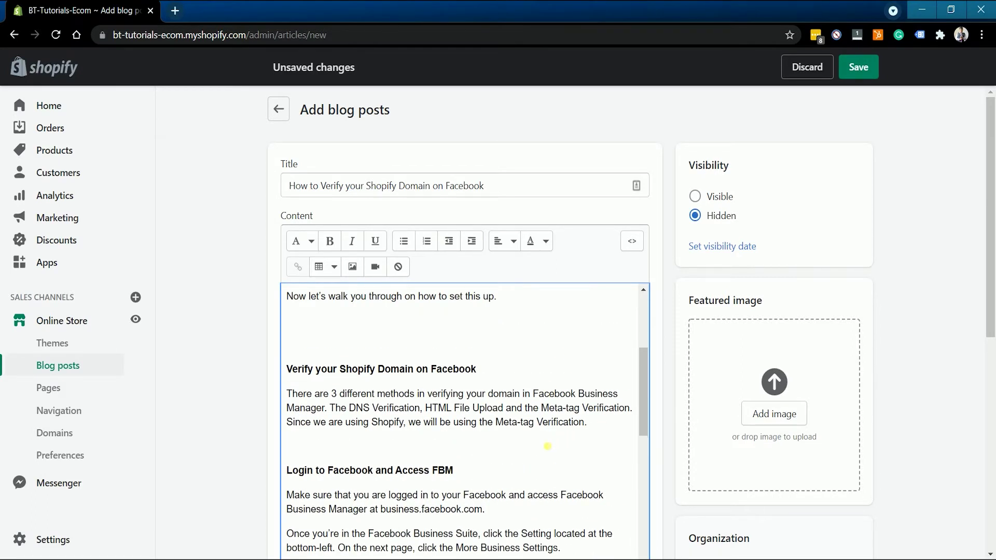
scroll(547, 446, "down", 3)
left_click(576, 415)
key("Return")
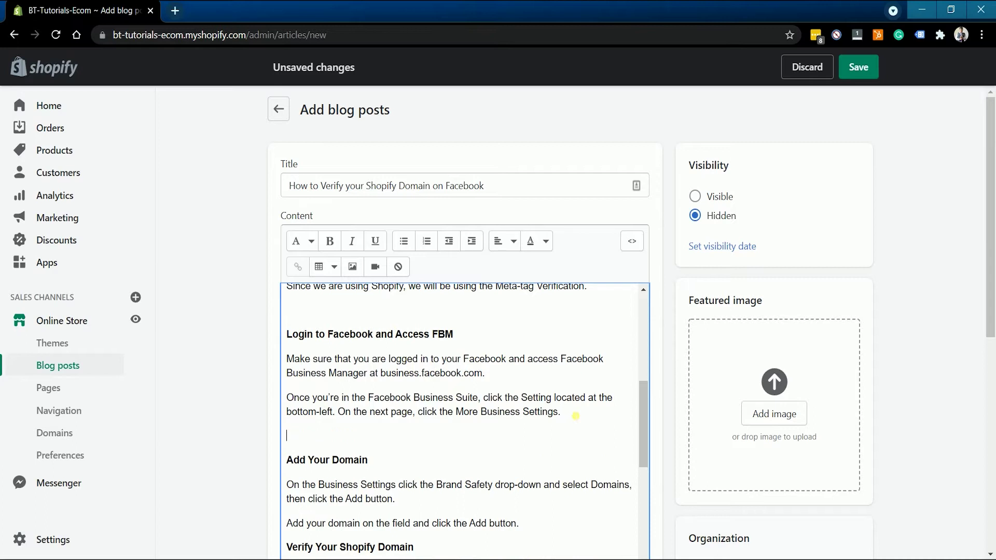
- Add a second blank line above the "Login to Facebook and Access FBM" and "Add Your Domain" headings
scroll(574, 416, "up", 3)
scroll(399, 350, "up", 4)
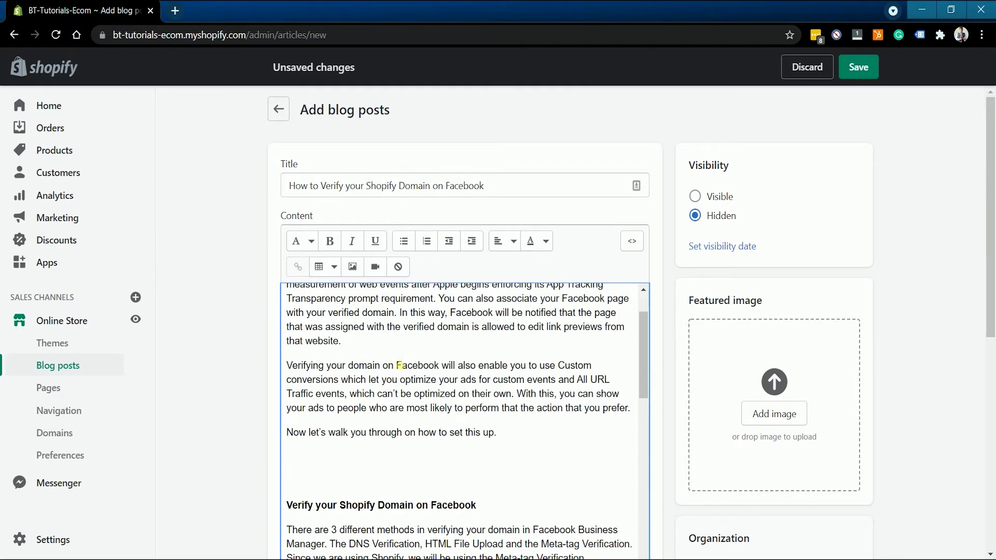
scroll(399, 375, "down", 2)
scroll(399, 374, "down", 3)
left_click(361, 381)
key("Return")
scroll(371, 450, "down", 2)
scroll(362, 448, "down", 4)
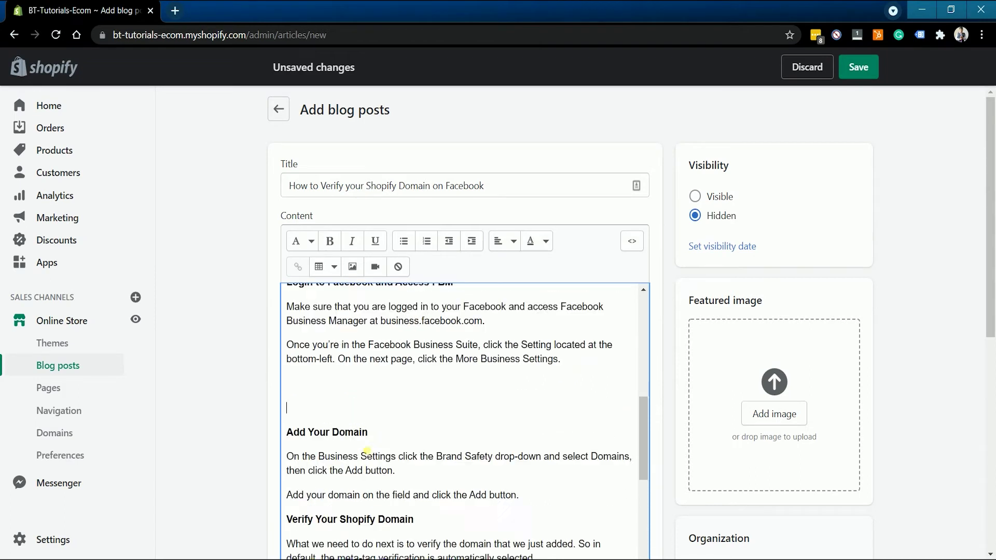
- Try the Heading 2 and Heading 4 styles on the "Verify your Shopify Domain on Facebook" line
scroll(449, 423, "up", 10)
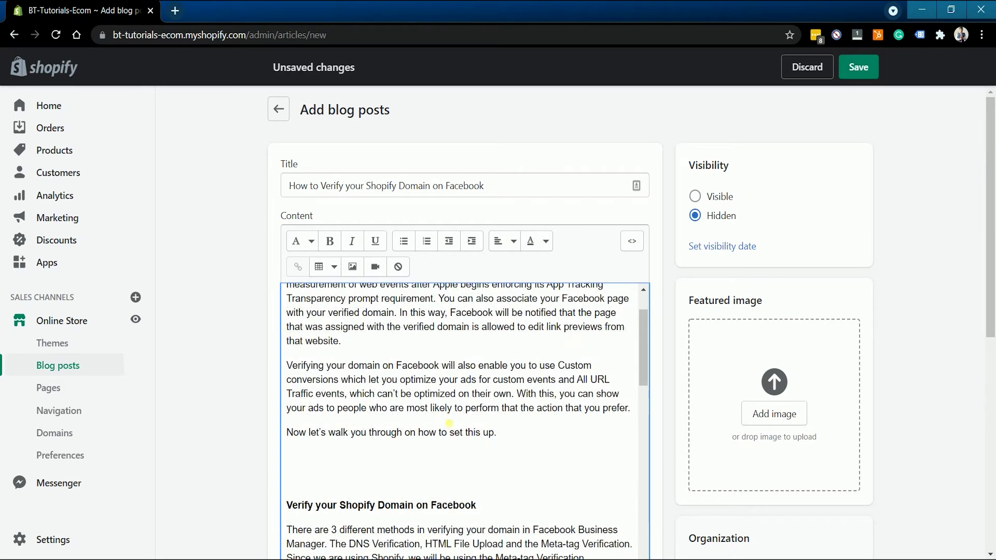
scroll(449, 423, "down", 1)
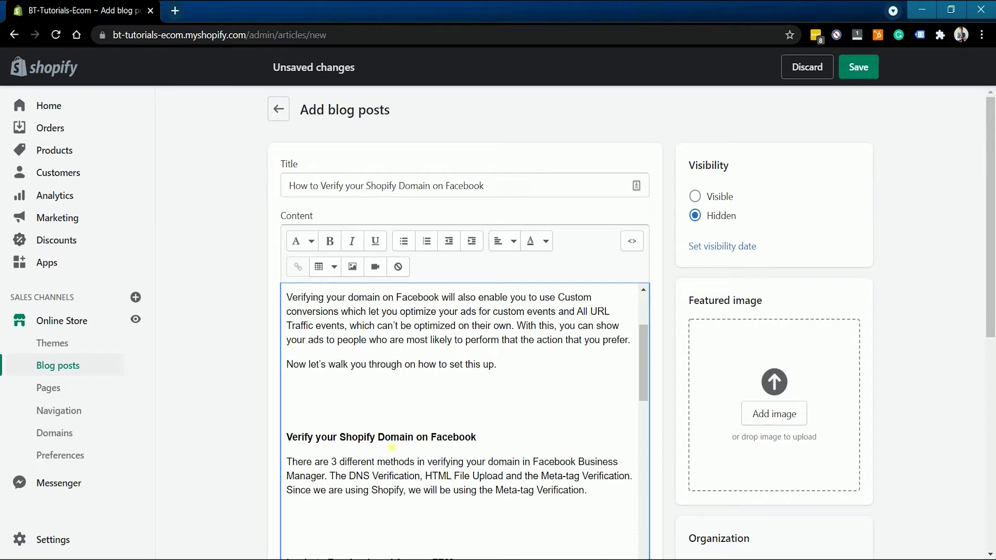
triple_click(392, 437)
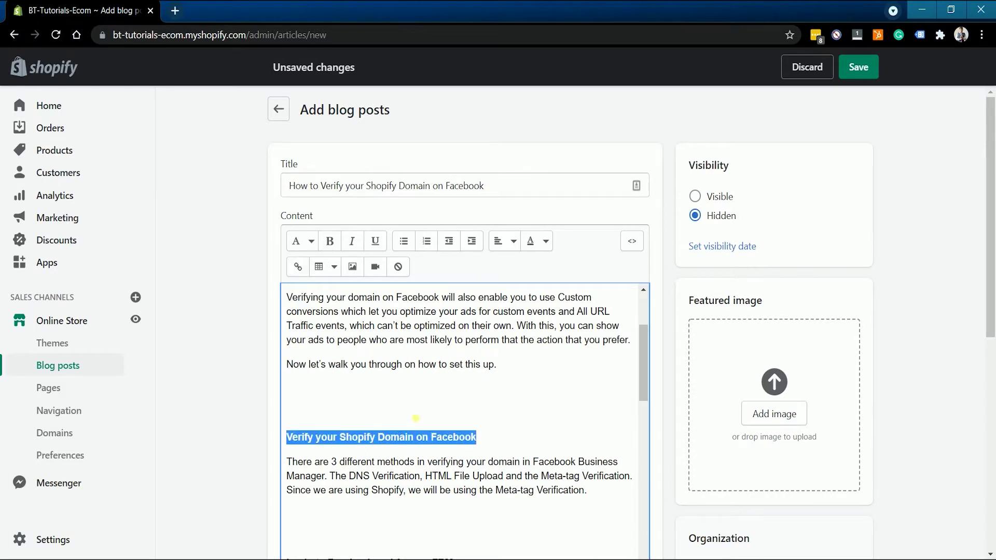
left_click(311, 242)
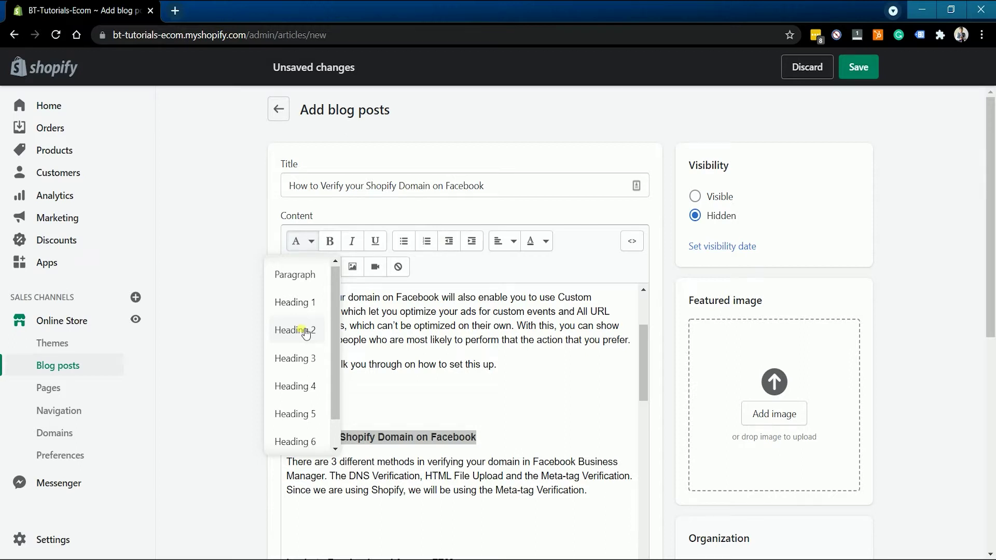
left_click(306, 333)
left_click(300, 241)
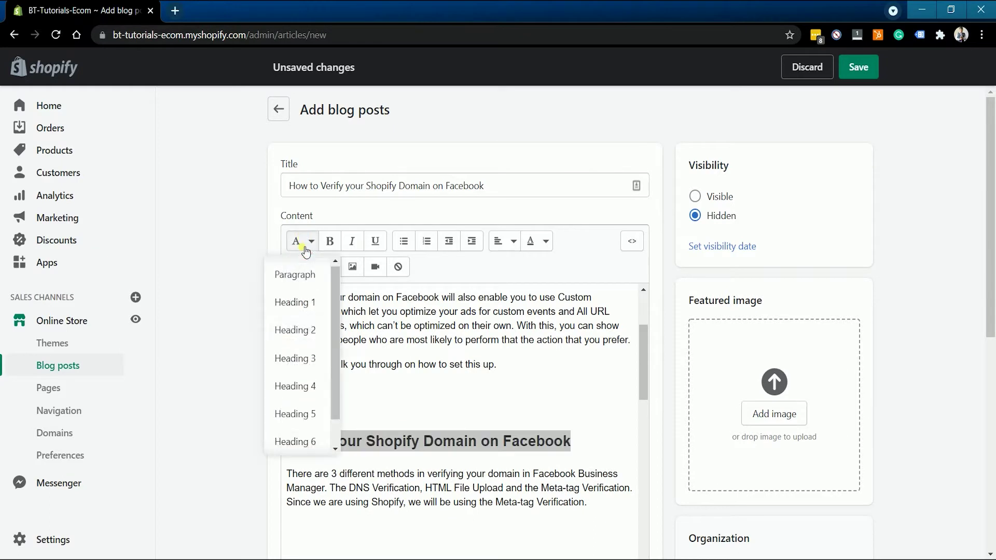
left_click(306, 386)
- Format the "Login to Facebook and Access FBM" line as Heading 2
scroll(342, 467, "down", 2)
triple_click(344, 488)
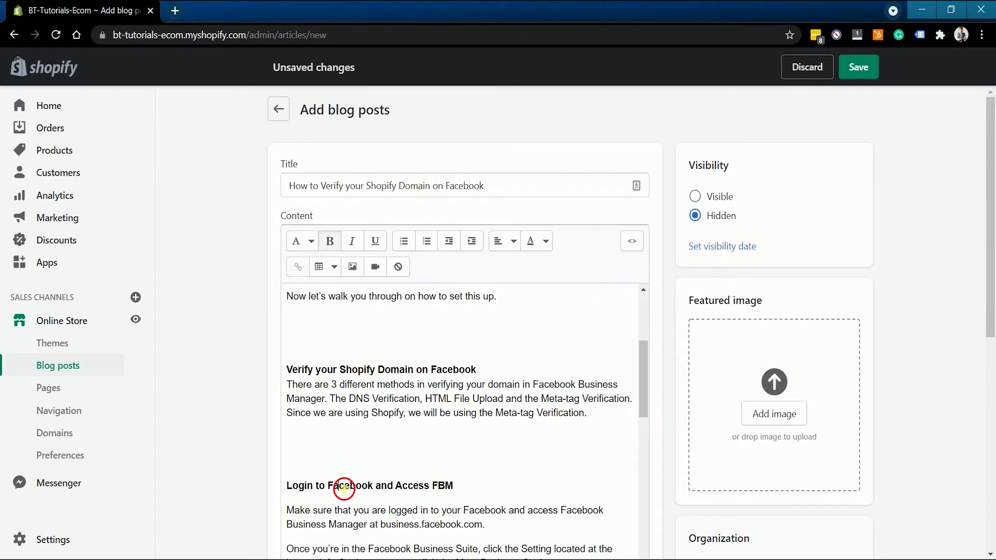
left_click(300, 240)
left_click(303, 337)
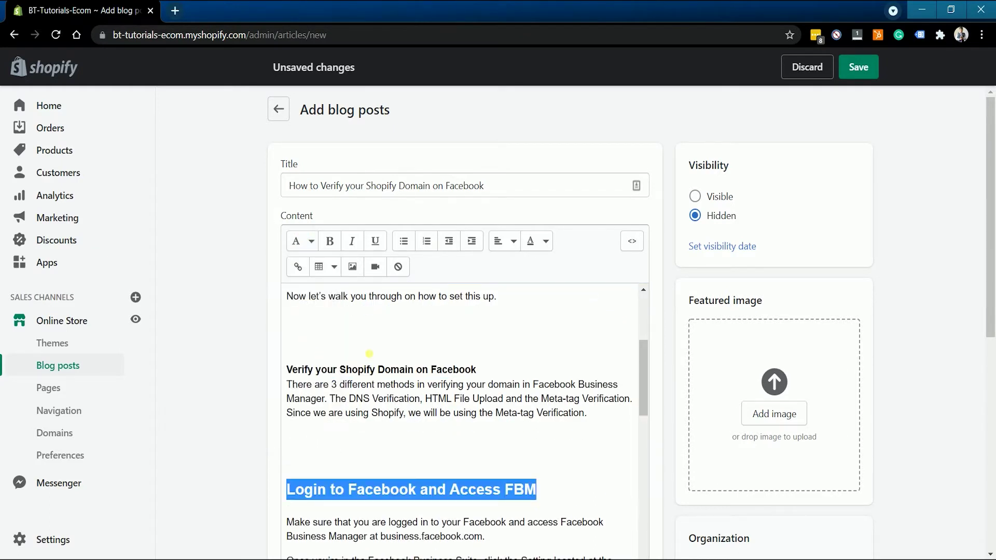
- Format the "Verify your Shopify Domain on Facebook" line as Heading 2
left_click(358, 370)
left_click(300, 241)
triple_click(400, 371)
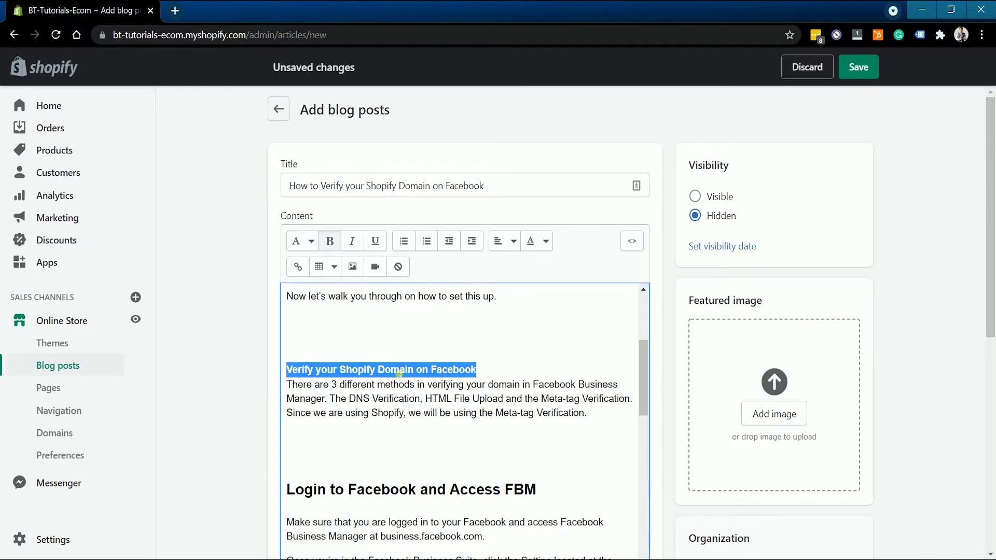
left_click(300, 240)
left_click(306, 332)
left_click(403, 476)
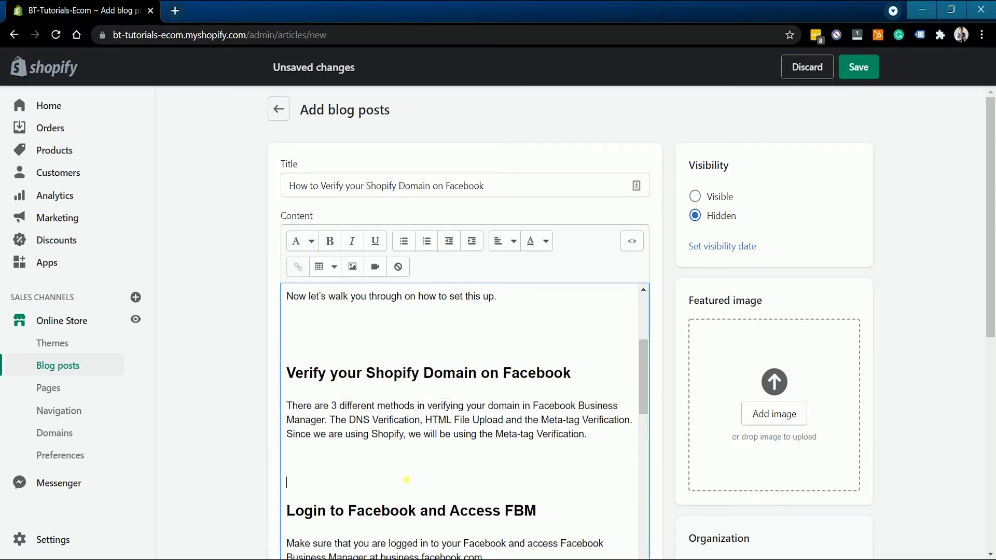
- Format the "Add Your Domain" and "Verify Your Shopify Domain" lines as Heading 2
scroll(403, 476, "down", 5)
triple_click(351, 396)
left_click(310, 243)
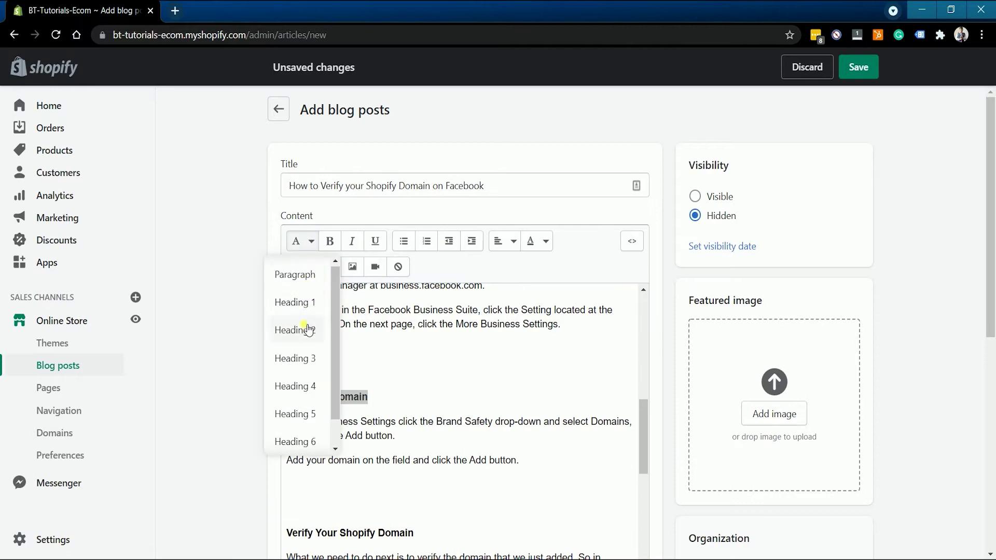
left_click(307, 332)
scroll(358, 349, "down", 4)
triple_click(357, 343)
left_click(302, 241)
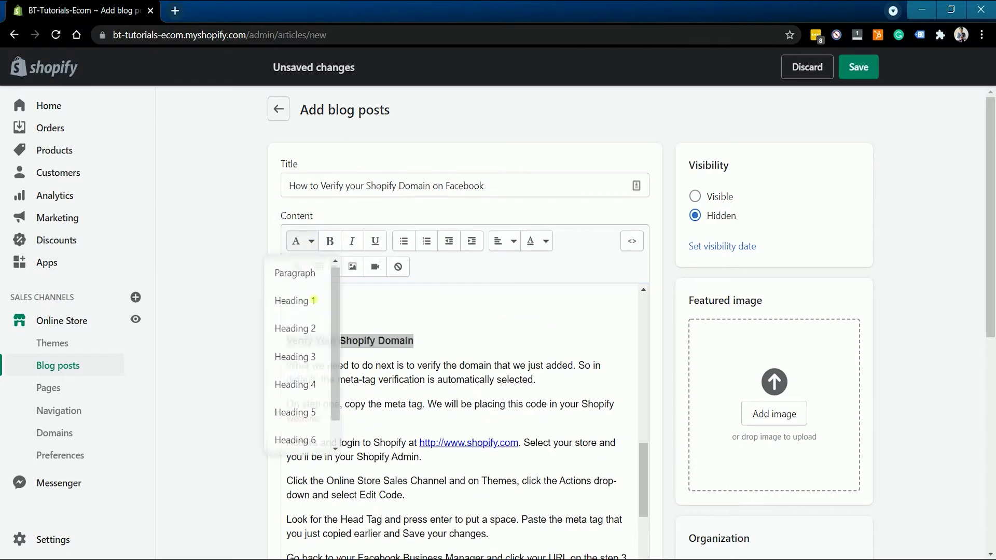
left_click(306, 332)
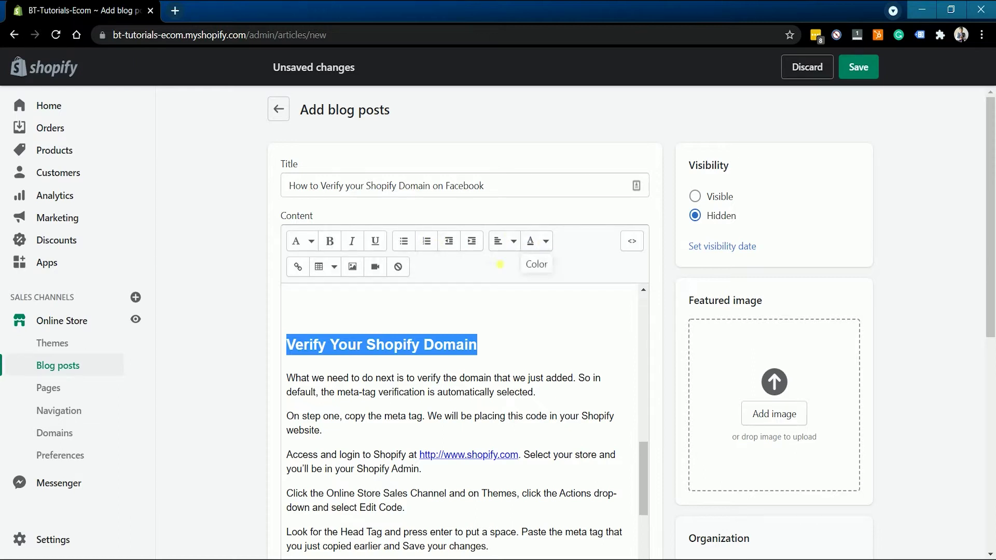
- Format the "Connect an Asset" line near the end of the article as Heading 2
left_click(433, 317)
scroll(439, 314, "up", 5)
scroll(439, 315, "down", 15)
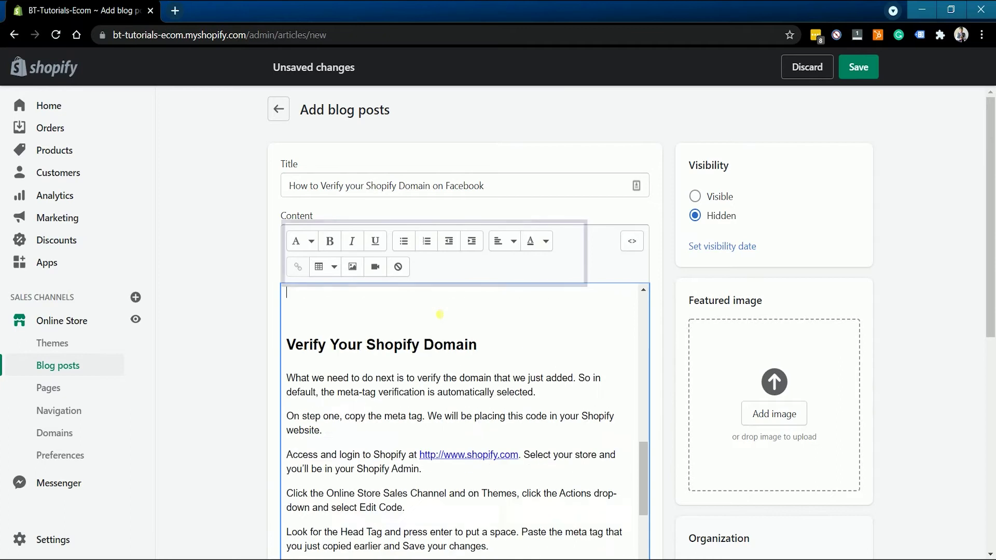
scroll(439, 314, "up", 2)
left_click_drag(287, 403, 368, 403)
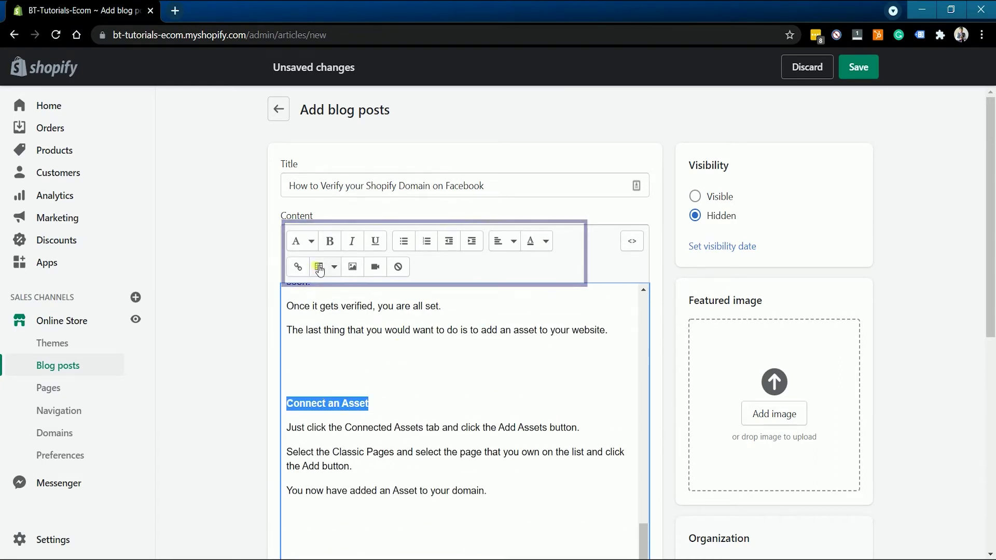
left_click(304, 241)
left_click(298, 330)
left_click(436, 384)
- Upload 0.PNG from the Blog Image folder for insertion in the blank space above the "Verify your Shopify Domain on Facebook" heading
scroll(436, 384, "down", 2)
scroll(436, 384, "up", 20)
scroll(594, 484, "down", 3)
left_click(389, 418)
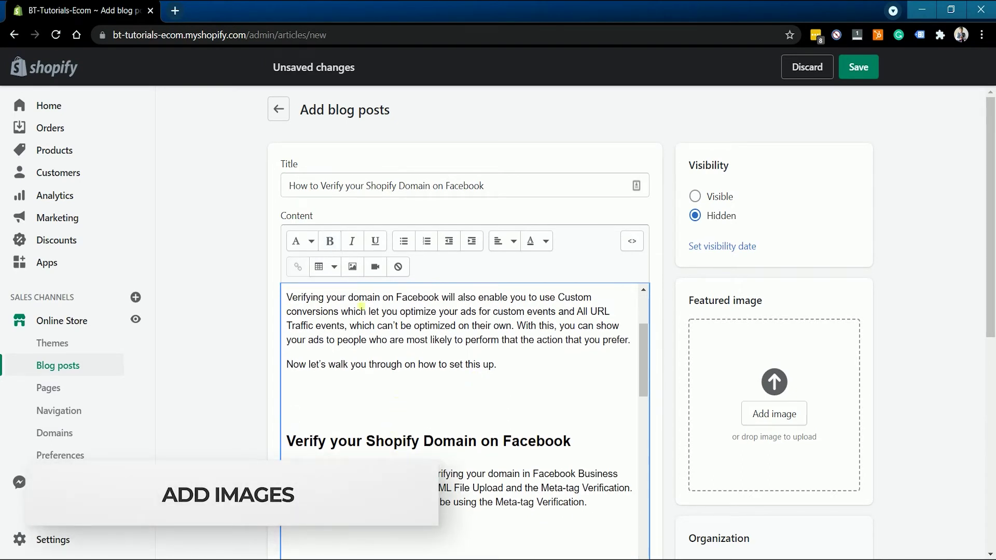
left_click(353, 266)
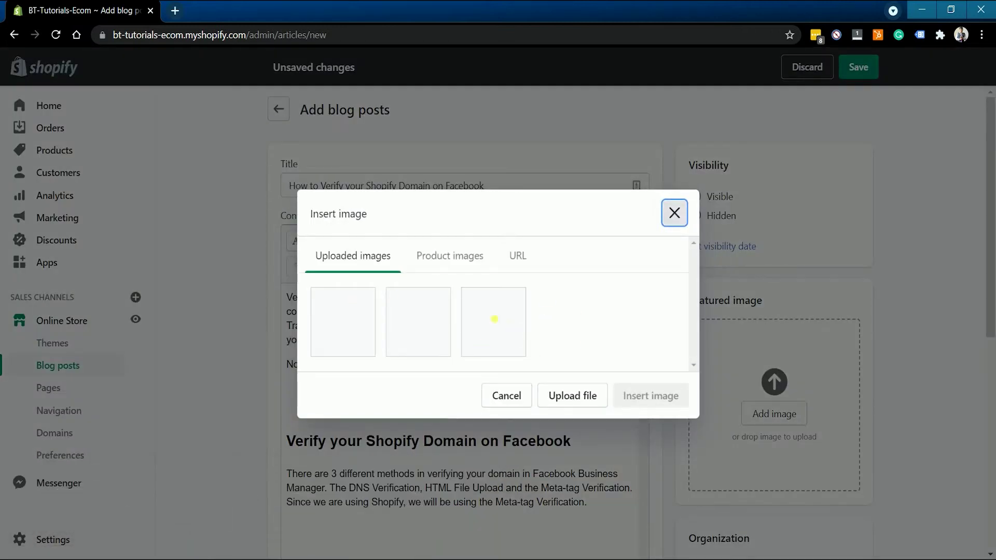
key("alt+Tab")
mouse_move(717, 294)
left_mouse_down()
mouse_move(592, 324)
mouse_move(708, 301)
left_mouse_up()
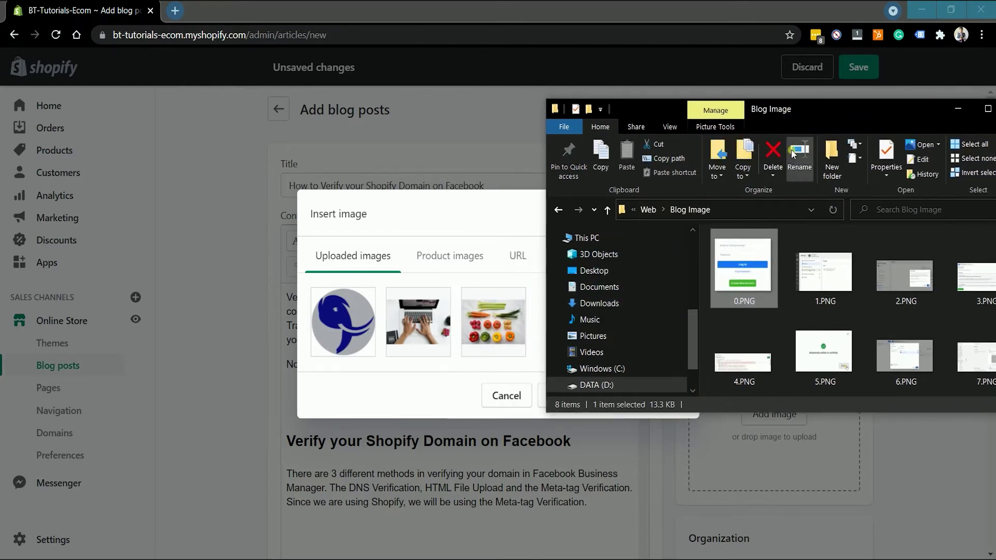
left_click_drag(748, 255, 434, 323)
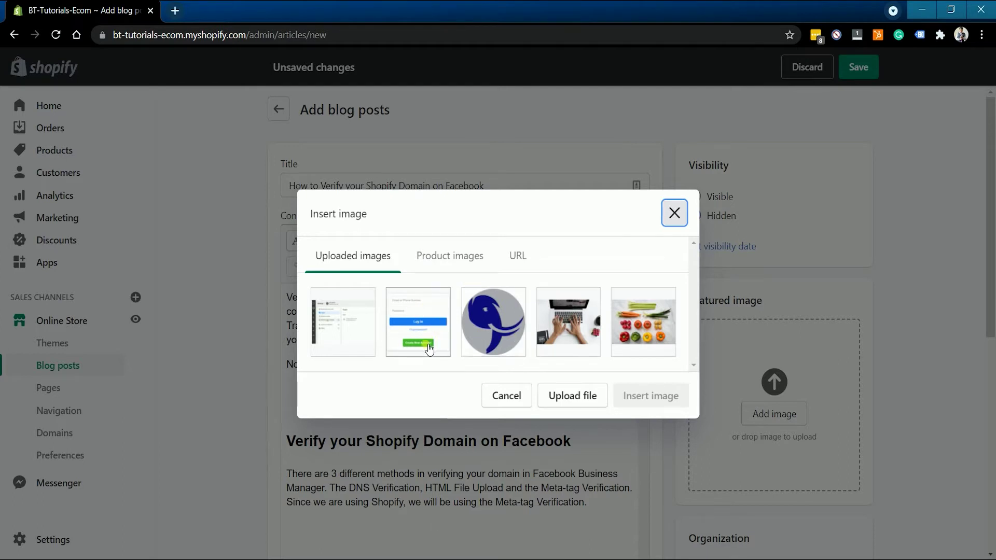
- Insert the uploaded Facebook login image above the "Verify your Shopify Domain on Facebook" heading with the alt text "FB-GLogin"
left_click(428, 349)
left_click(493, 345)
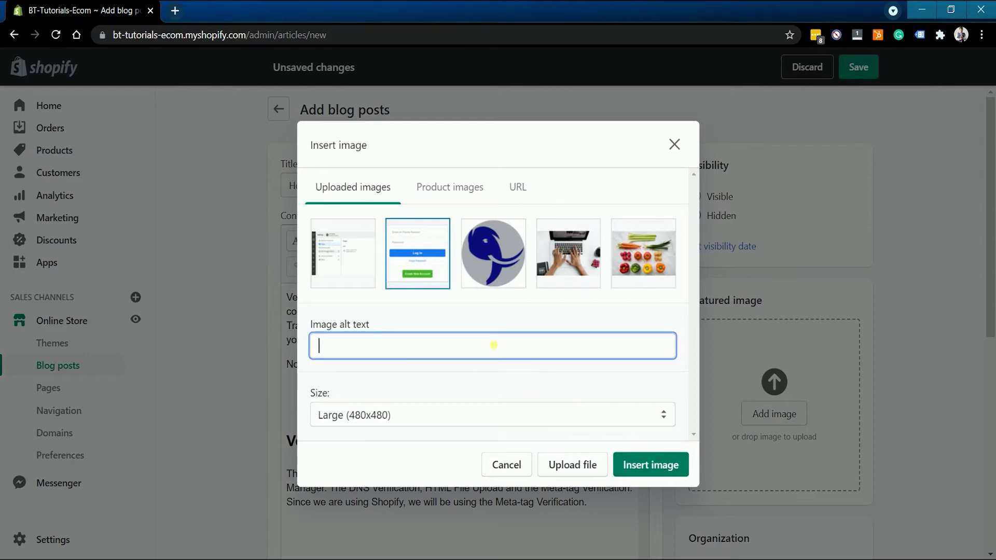
type("FB-GLogin")
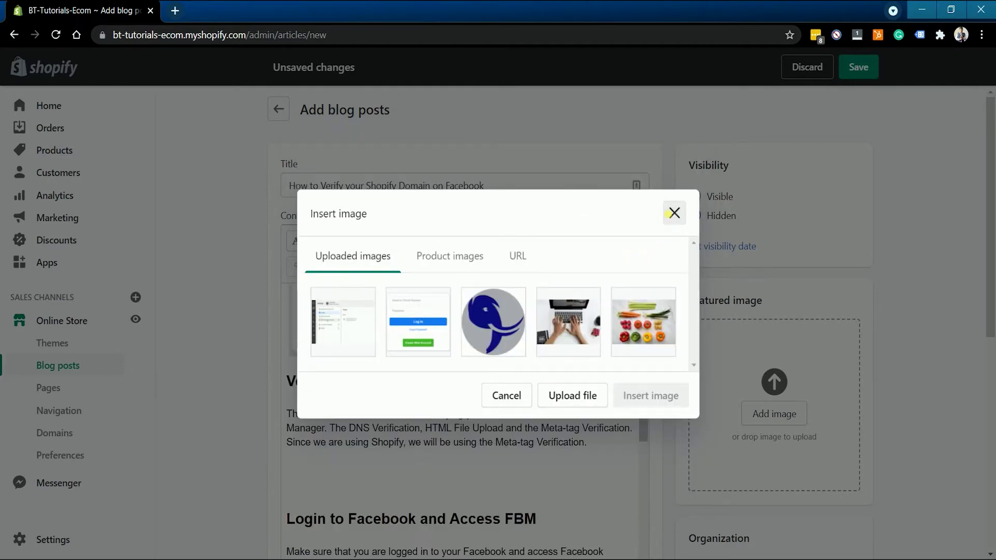
left_click(673, 212)
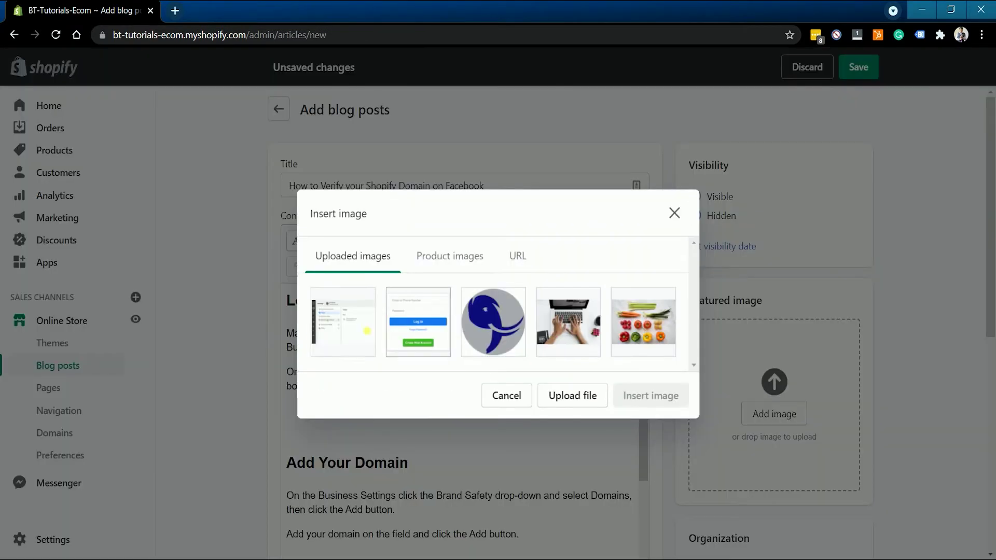
- Insert the uploaded business settings screenshot above the "Add Your Domain" heading with alt text "Add-Domain" at size Large (480x480)
left_click(333, 328)
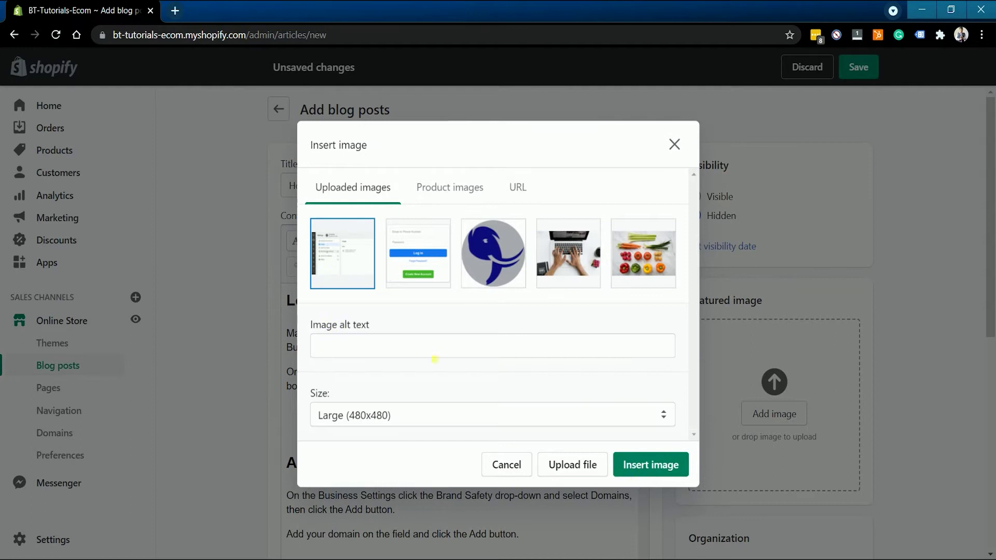
left_click(485, 345)
type("Add")
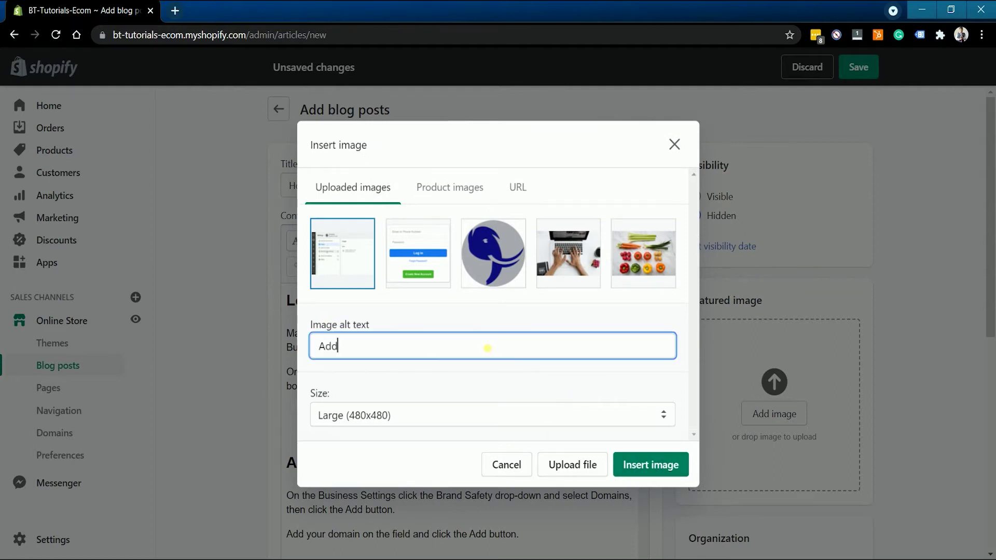
type("-Domain")
left_click(435, 415)
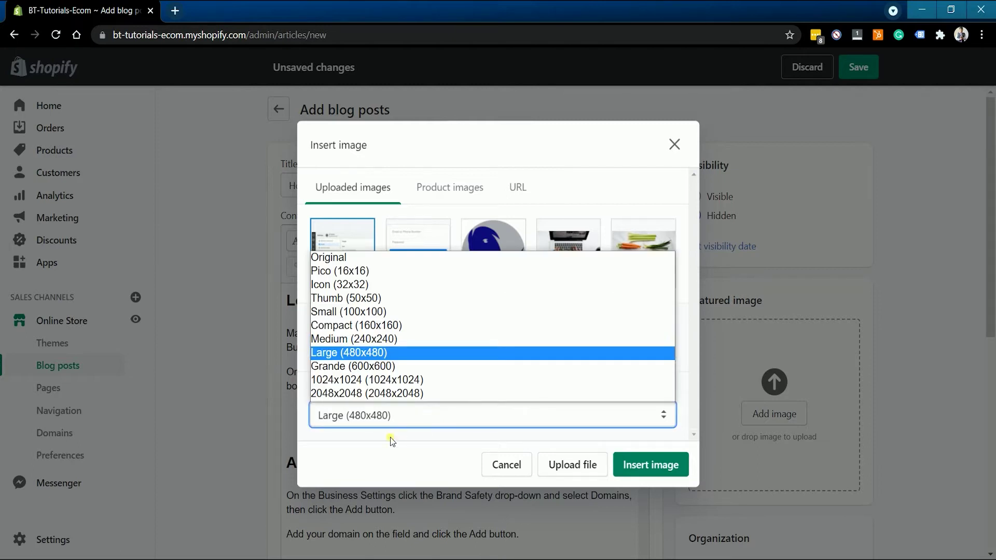
left_click(434, 416)
left_click(642, 466)
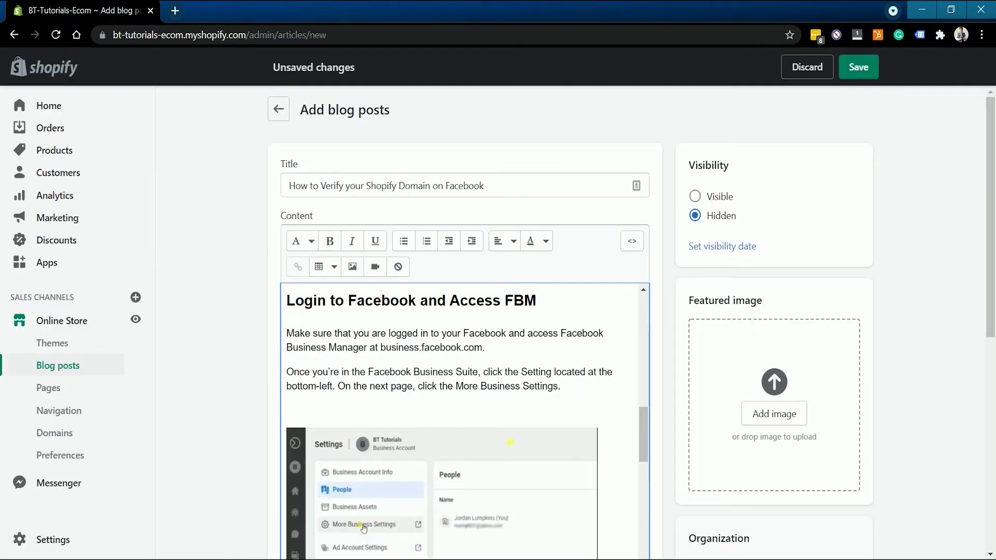
- Add How-To-Blog-.jpg from the Web folder as the post's featured image and view its update options
left_click(665, 406)
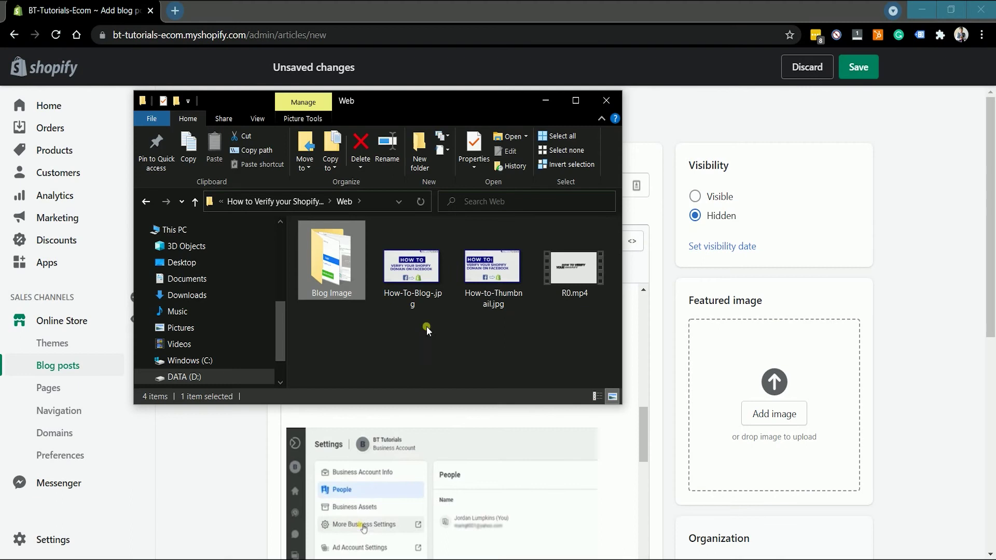
left_click(427, 331)
left_click(408, 269)
left_click_drag(408, 268, 781, 398)
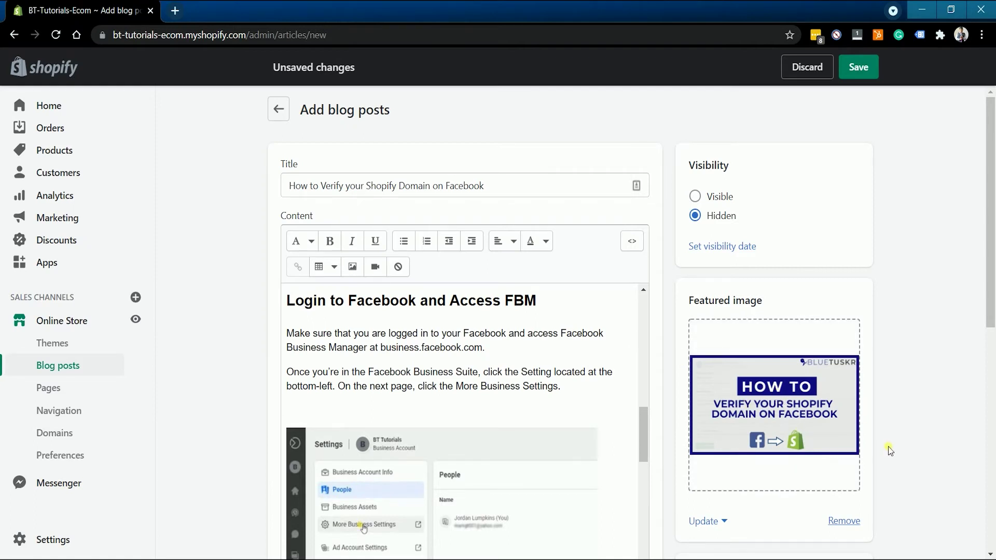
left_click(715, 520)
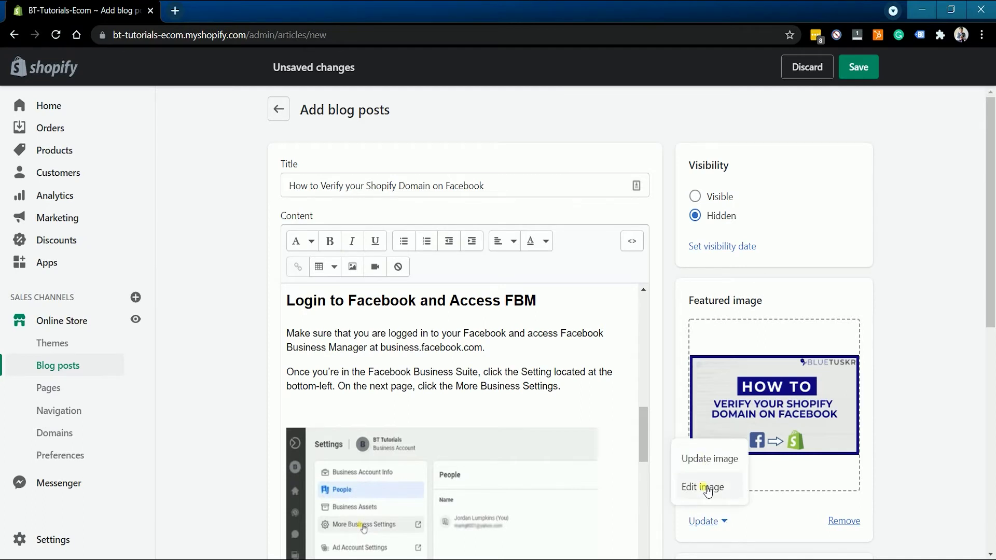
- Check the post's author field and assign the post to the News blog
scroll(968, 411, "down", 5)
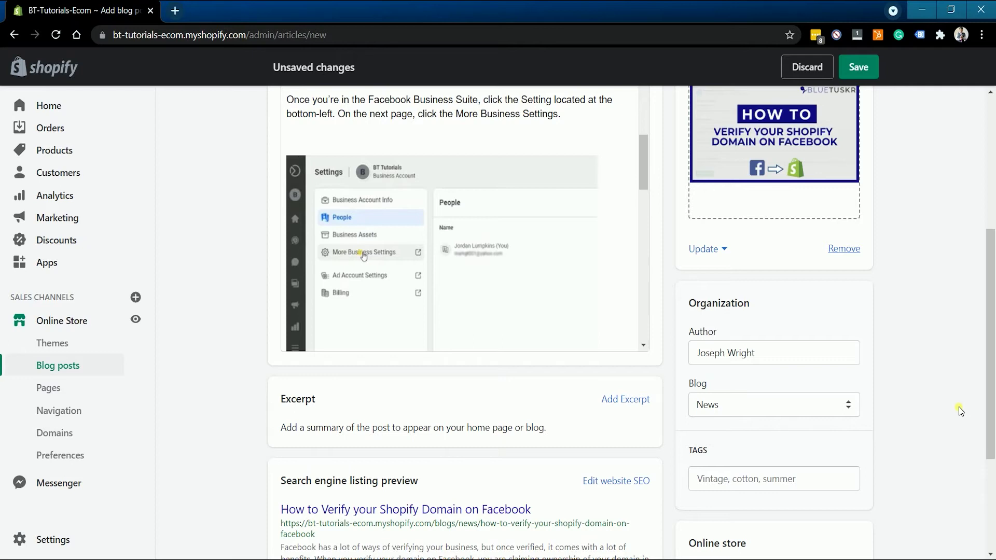
scroll(959, 407, "down", 1)
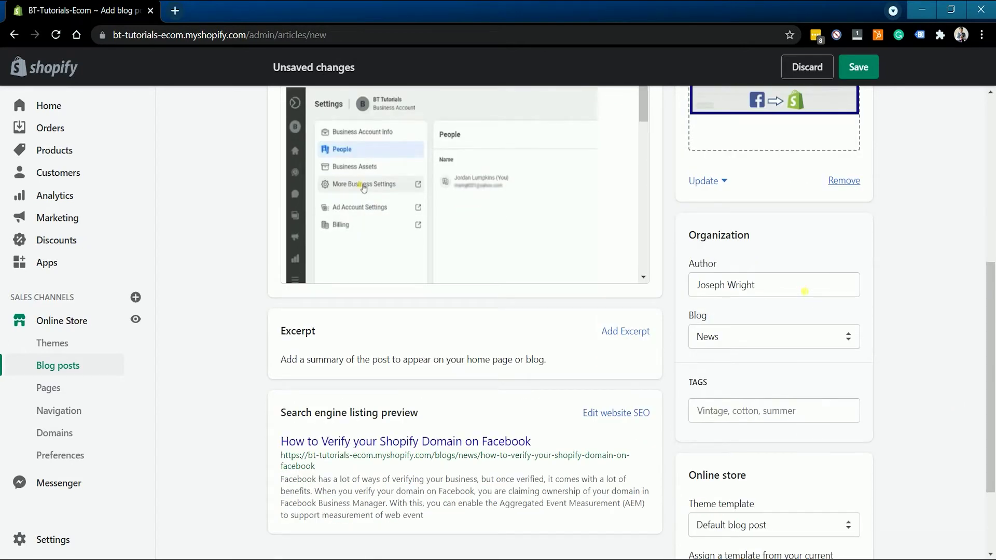
left_click(805, 291)
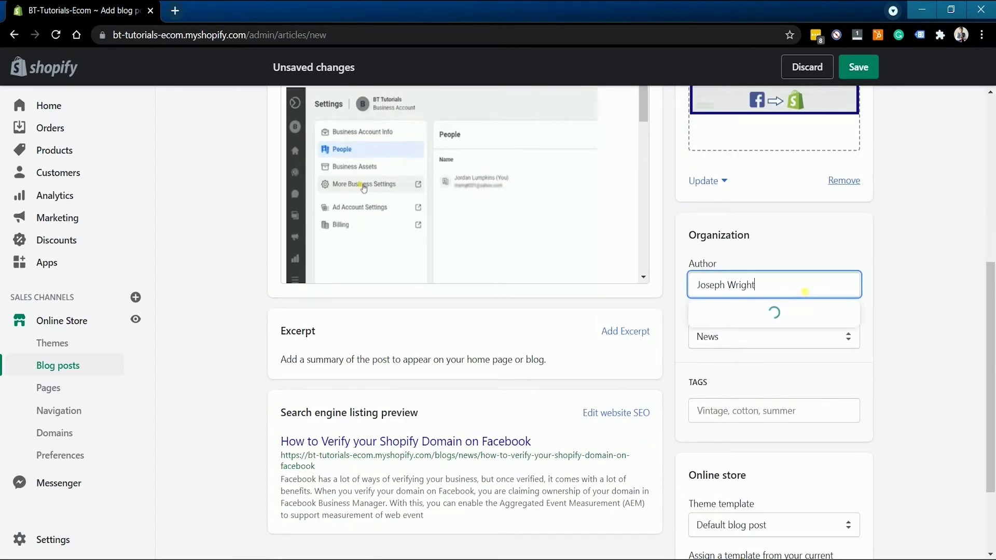
left_click(905, 288)
left_click(823, 338)
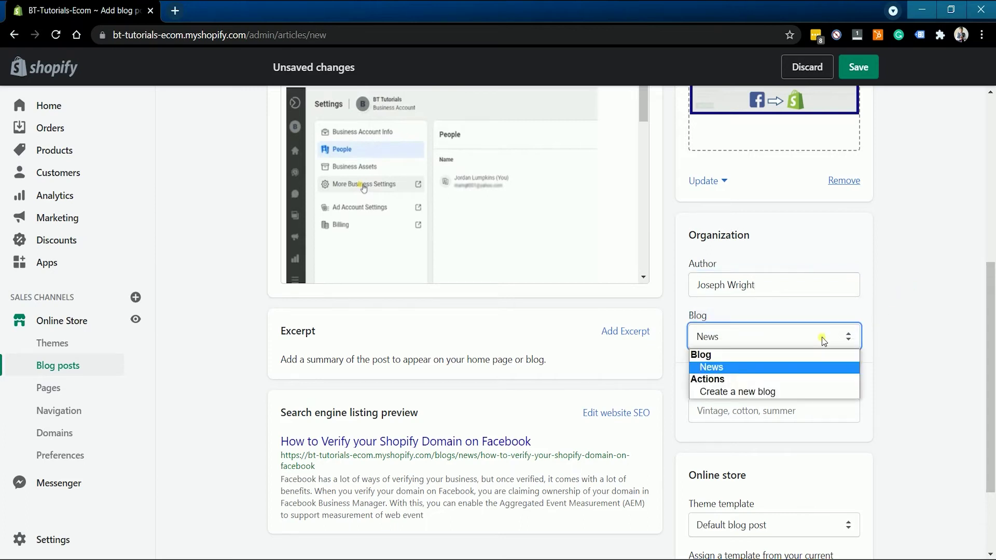
left_click(752, 369)
left_click(920, 353)
- Add the tag "Facebook" to the blog post
left_click(738, 418)
type("Fac")
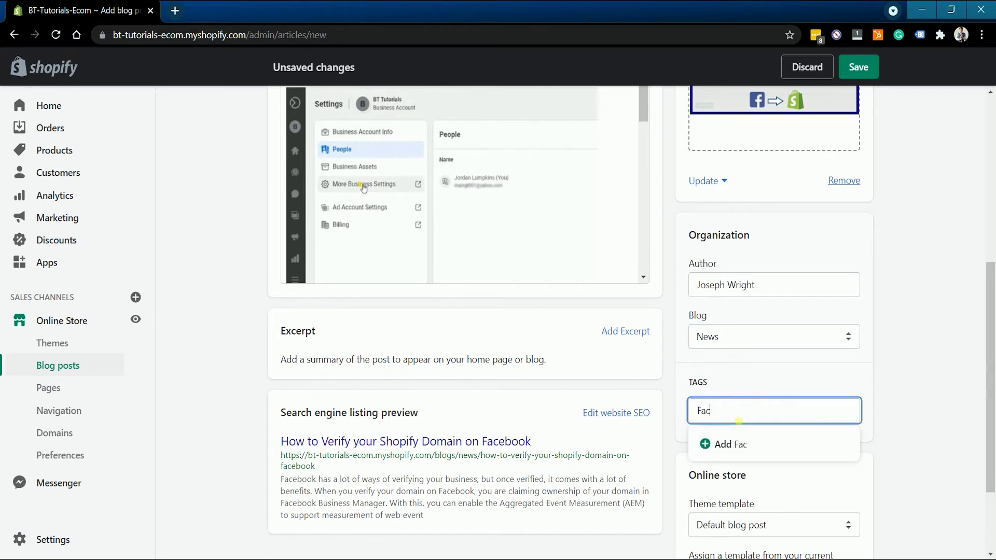
type("ebook Tutorials")
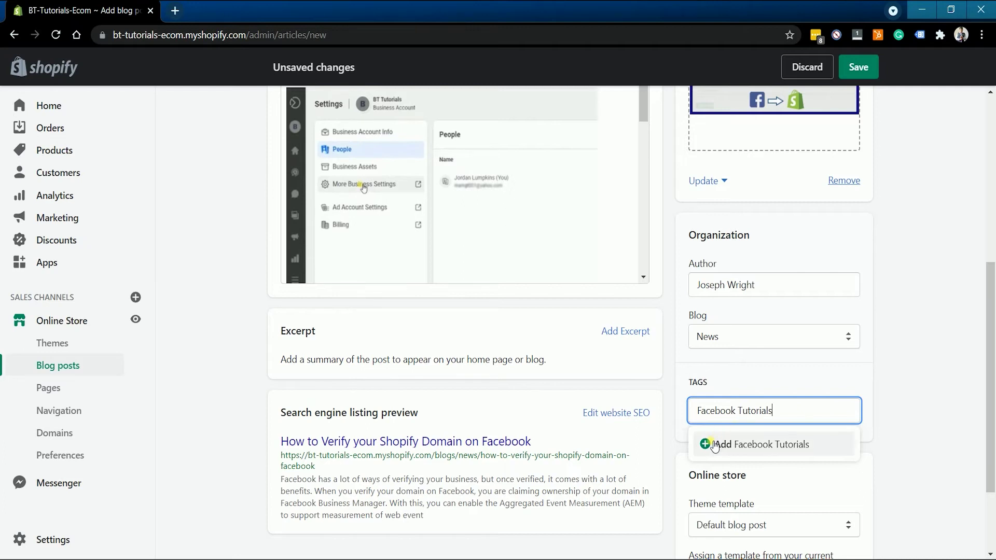
double_click(755, 410)
key("BackSpace")
key("Return")
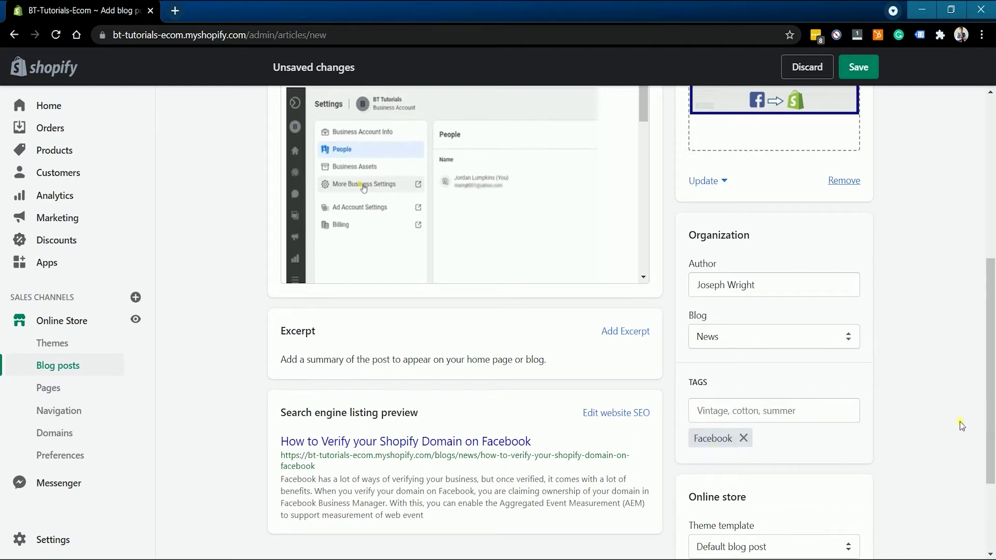
- Set the search engine listing description to "Learn how to verify your Shopify domain on Facebook with these easy steps."
scroll(947, 431, "down", 1)
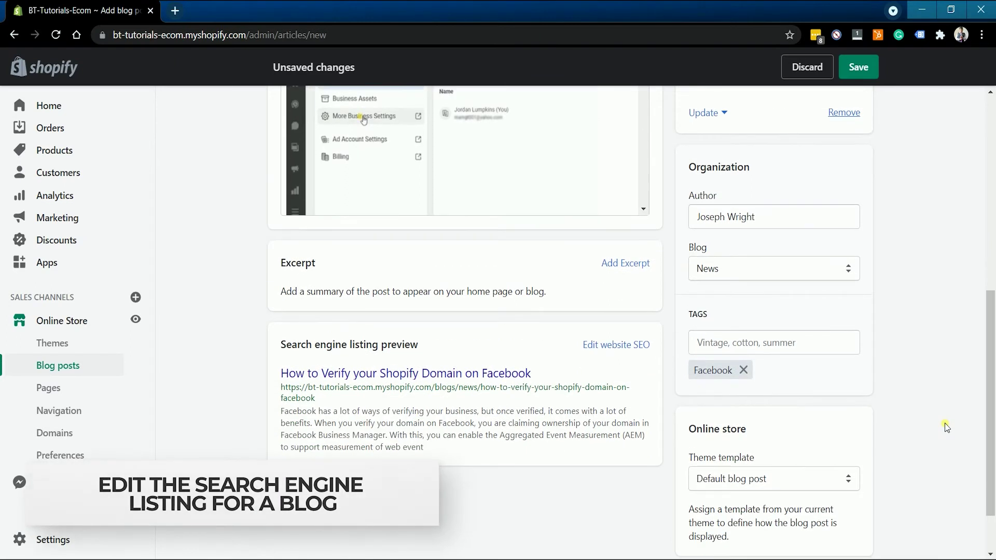
scroll(306, 440, "down", 1)
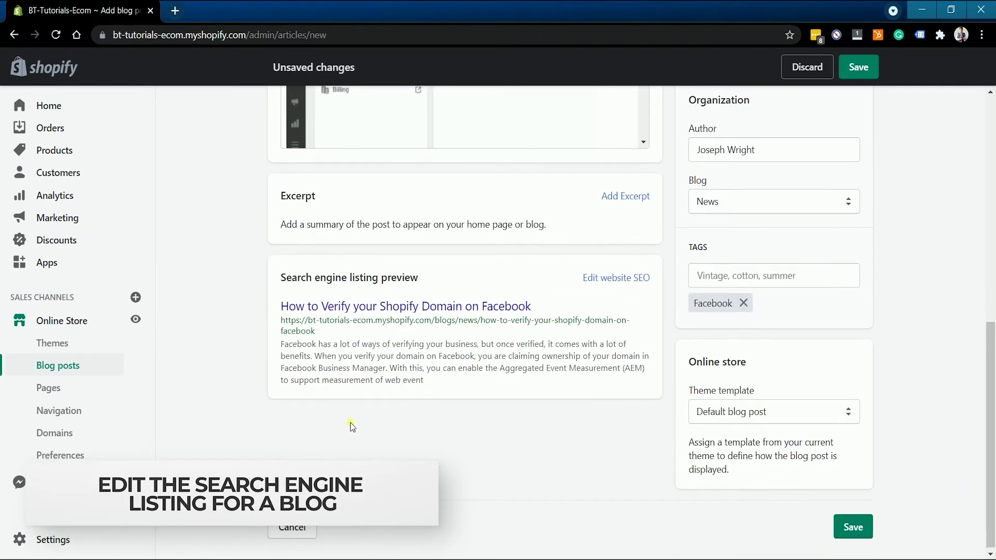
scroll(350, 422, "up", 1)
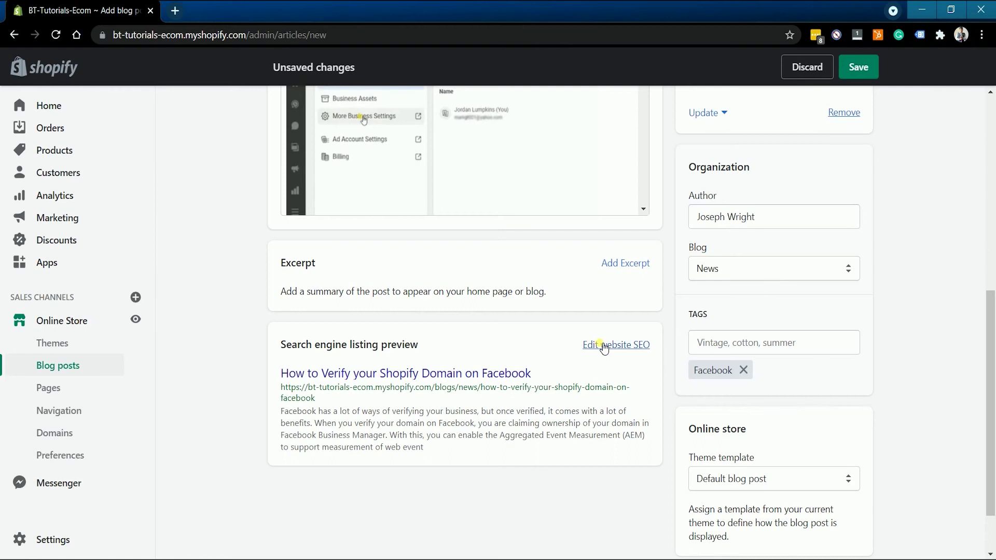
left_click(603, 346)
scroll(599, 343, "down", 3)
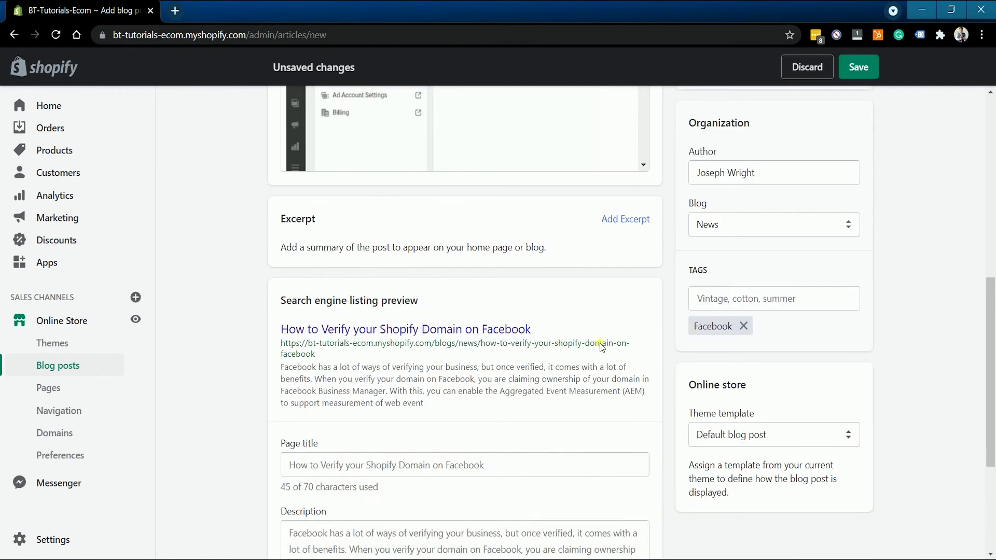
scroll(599, 344, "down", 1)
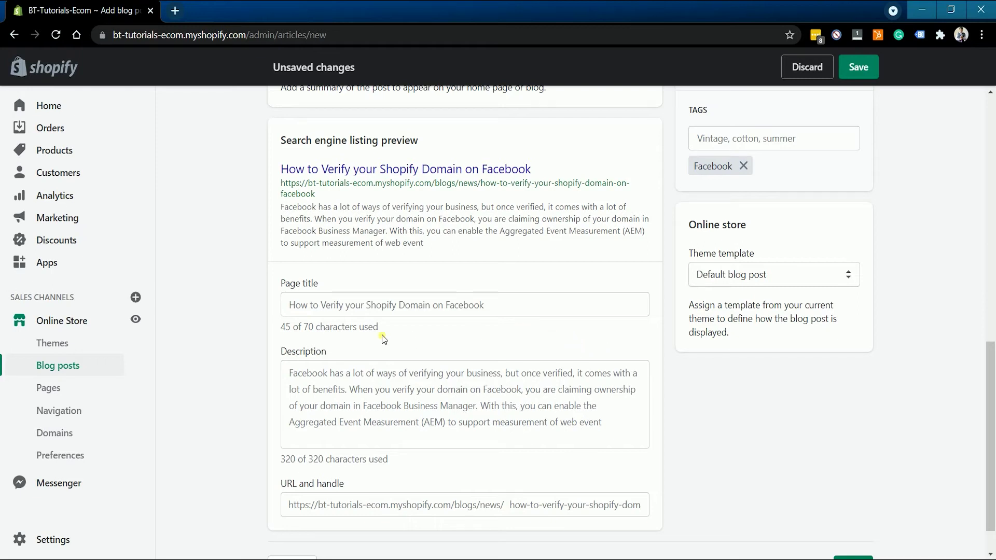
left_click(313, 307)
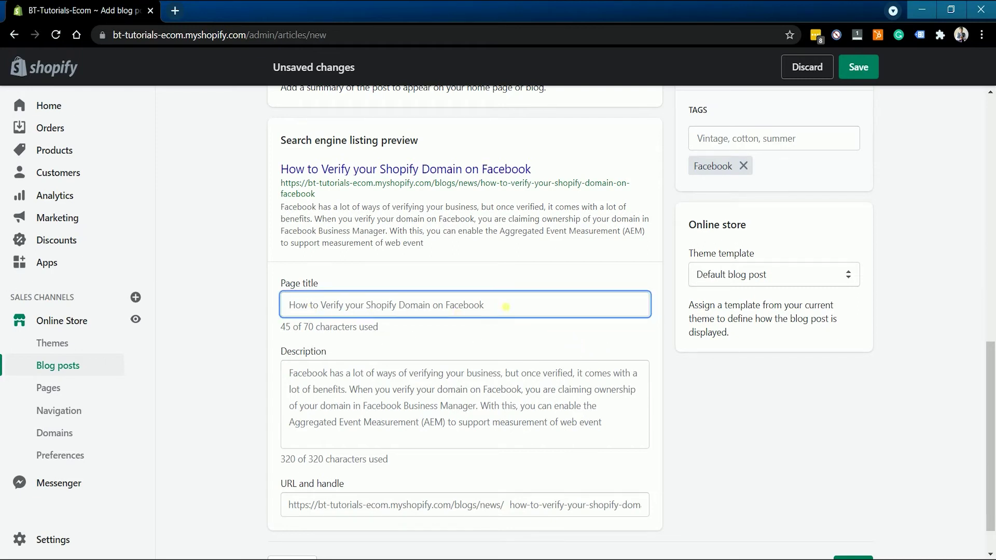
left_click(458, 375)
left_click_drag(616, 433, 287, 379)
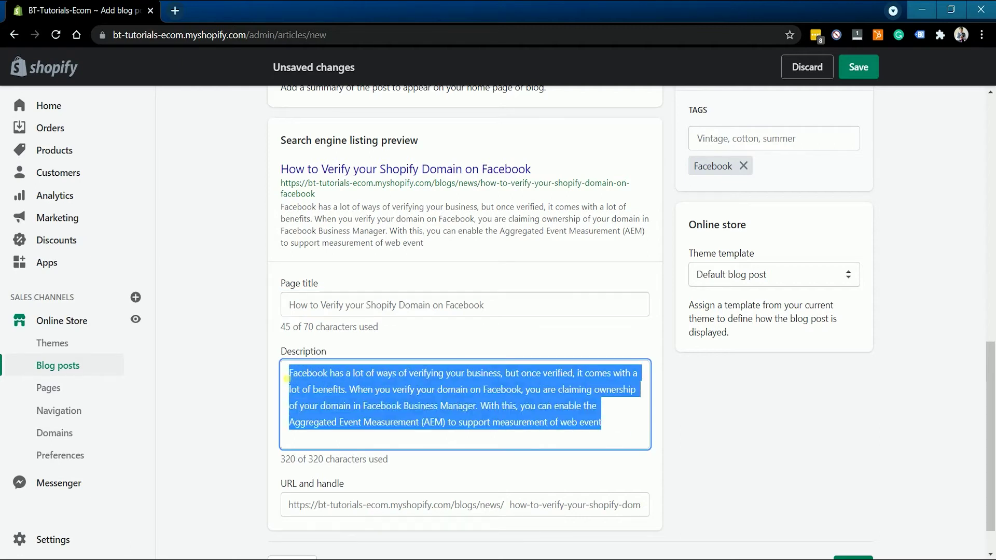
type("Learn how to verify your Shopif")
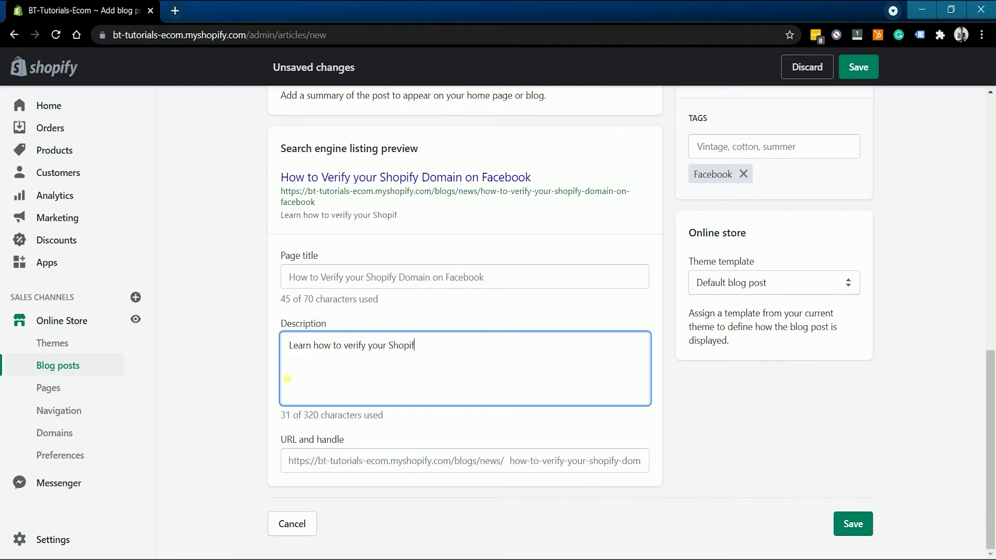
type("y domain on Facebook with t")
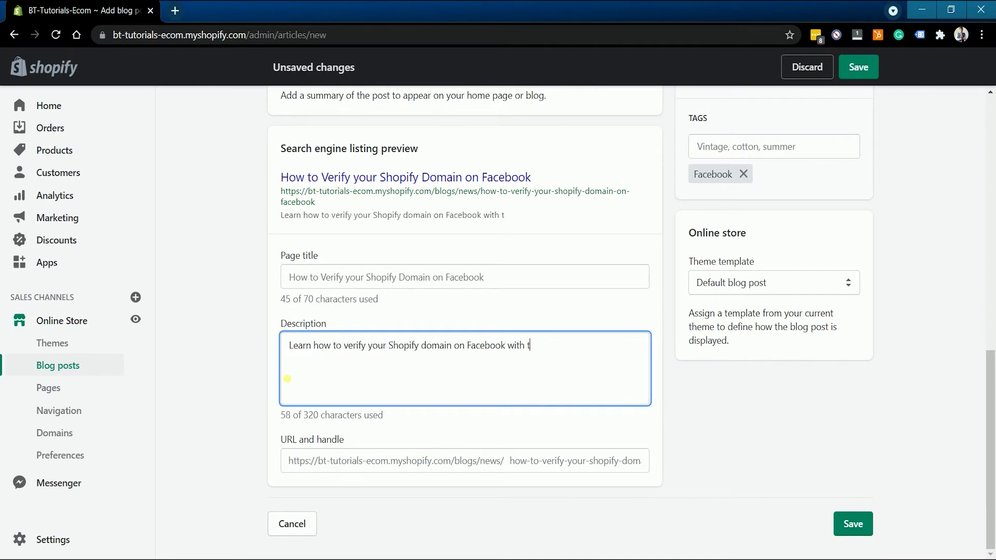
type("hese easy steps.")
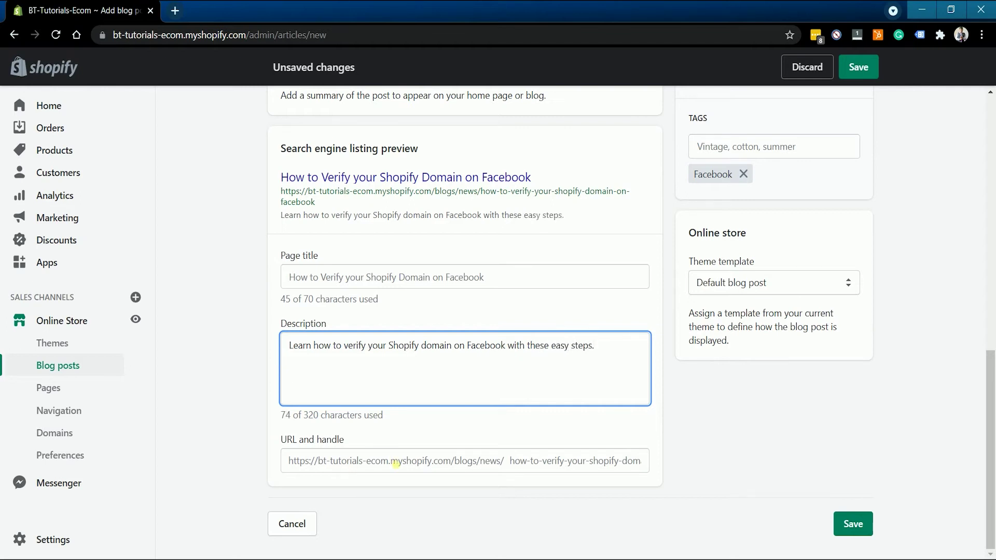
- Replace the post's URL handle with "verify-shopify-domain-facebook" and keep the theme template on Default blog post
left_click(535, 465)
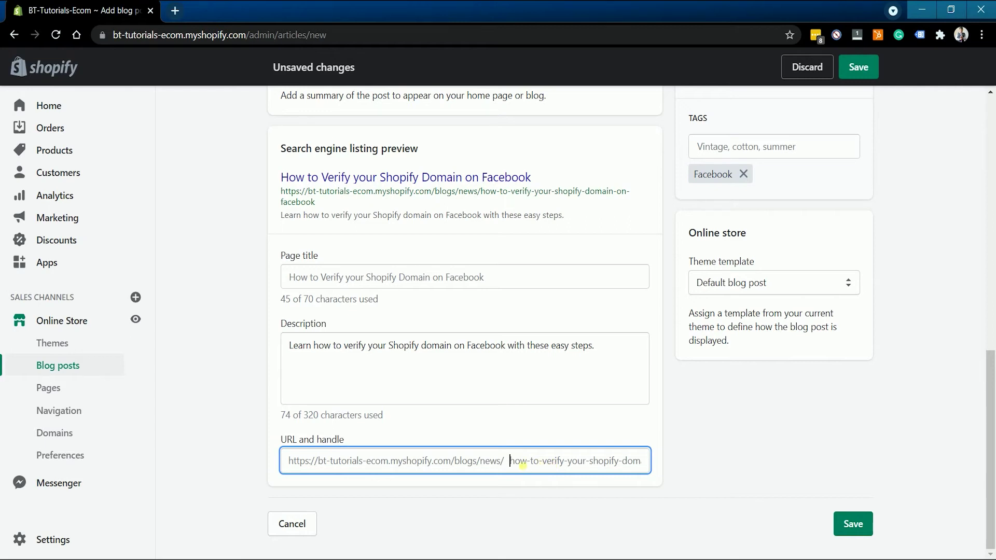
key("ctrl+a")
key("BackSpace")
type("verify")
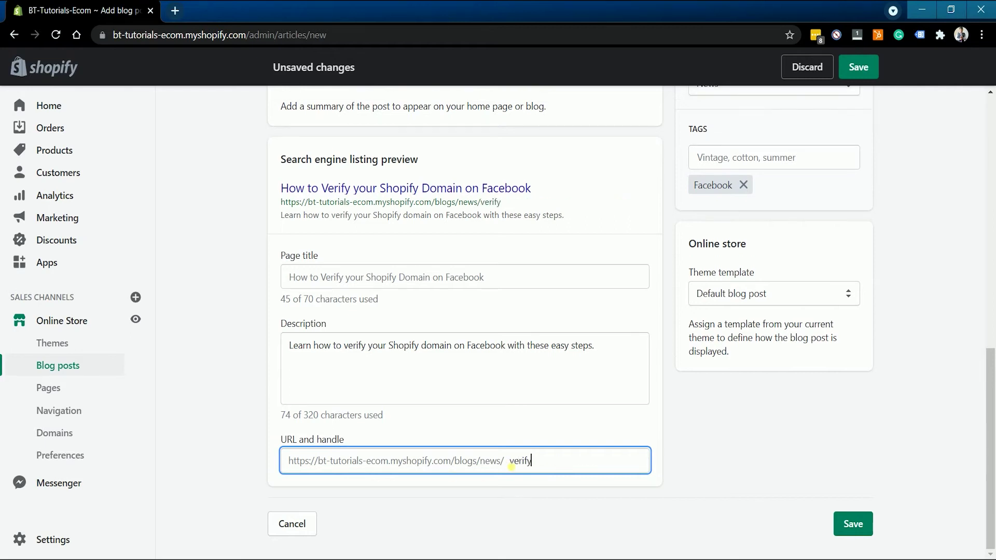
type("-shopify-domain-facebook")
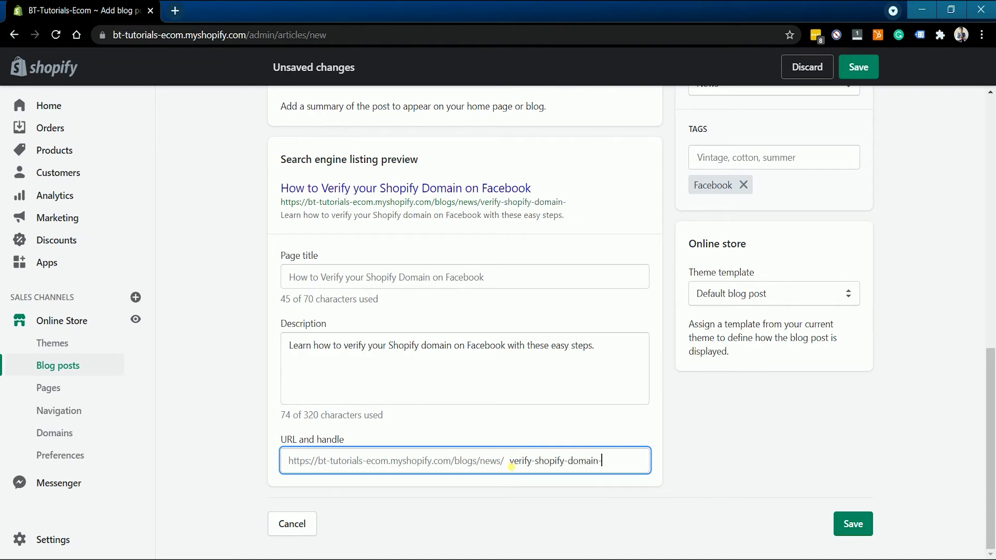
left_click(715, 460)
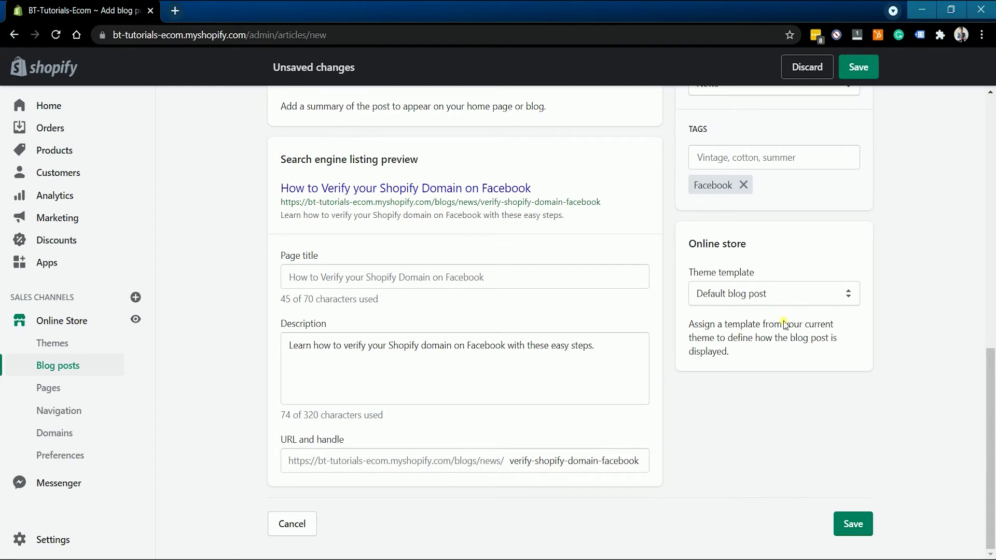
left_click(793, 296)
left_click(830, 371)
- Add the line "Watch the Tutorial Here:" at the end of the article and format it as Heading 2
scroll(774, 429, "up", 10)
left_click(447, 474)
key("Return")
type("Watch the Tutorial Here:")
key("shift+Home")
left_click(301, 105)
left_click(311, 224)
scroll(518, 476, "down", 1)
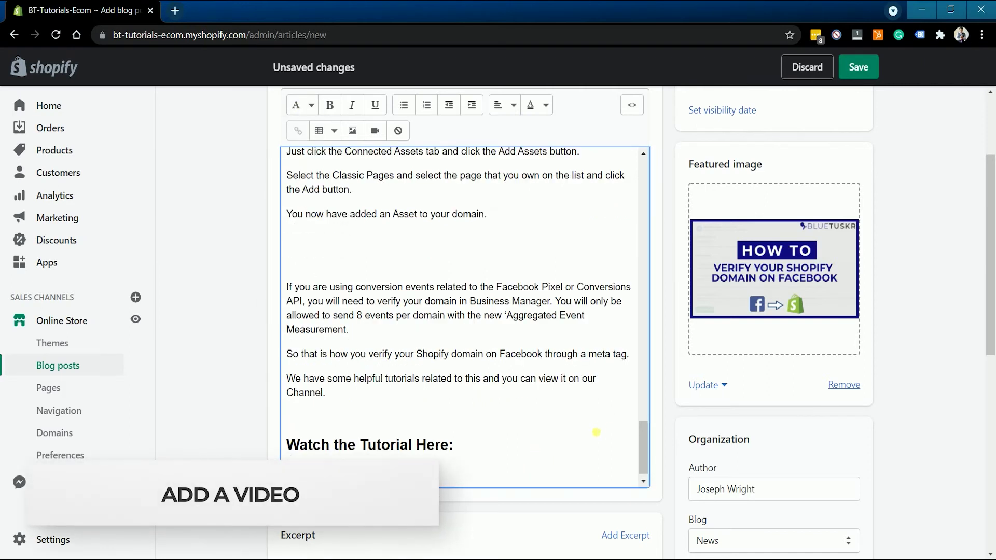
- Start inserting a video below the "Watch the Tutorial Here:" heading, ready for its embed snippet
scroll(625, 294, "up", 2)
scroll(625, 293, "down", 1)
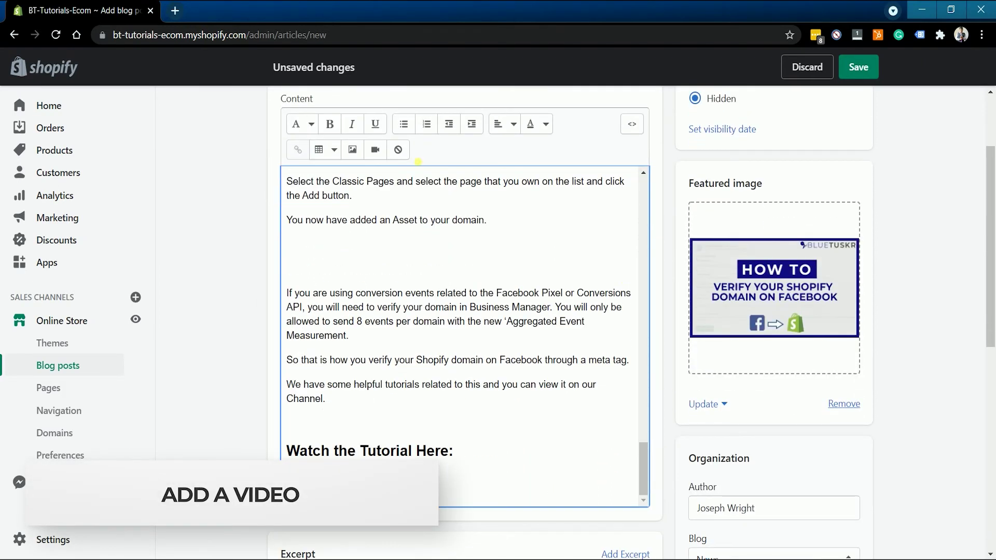
left_click(377, 150)
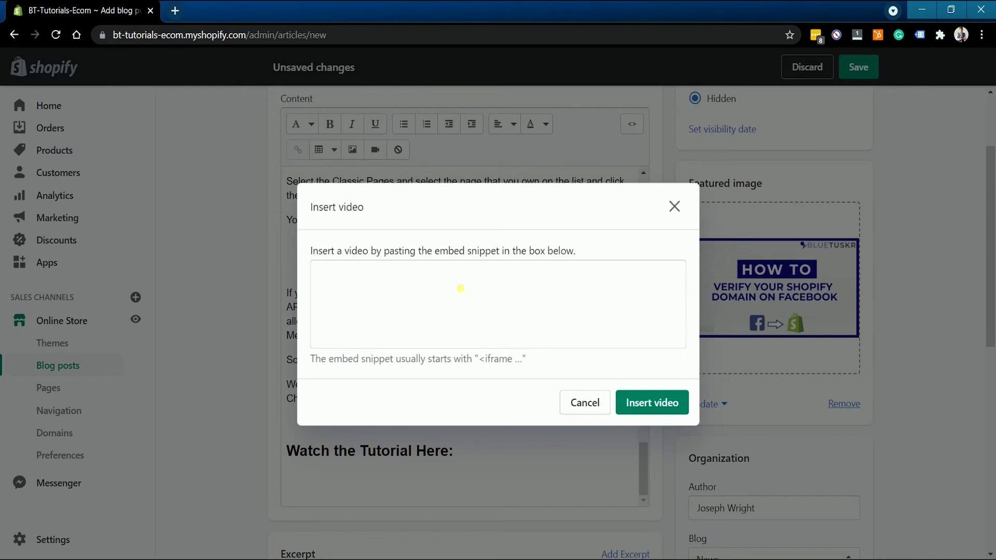
left_click(460, 289)
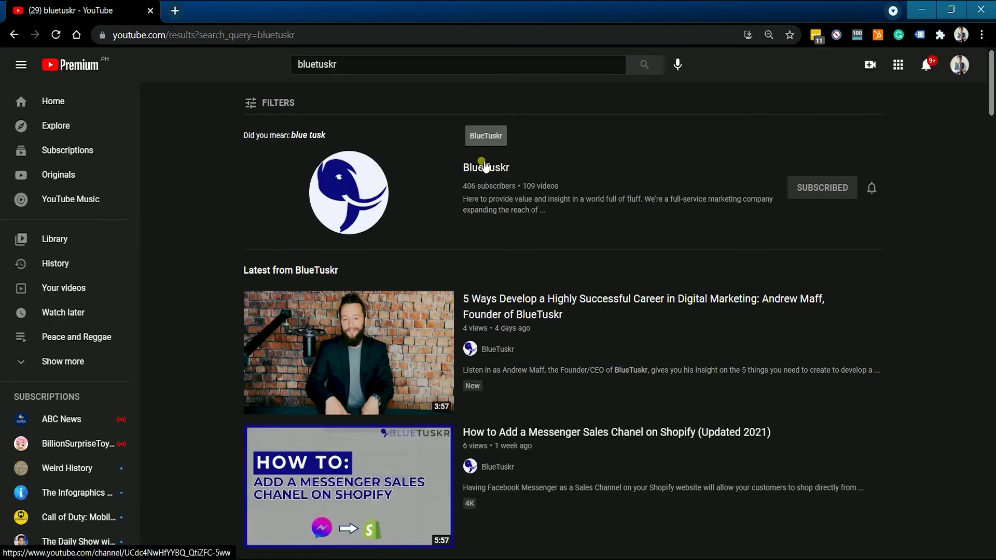
- Switch to YouTube and open "How to Verify your Shopify Domain on Facebook (Updated 2021)" from the BlueTuskr channel's uploads
left_click(485, 167)
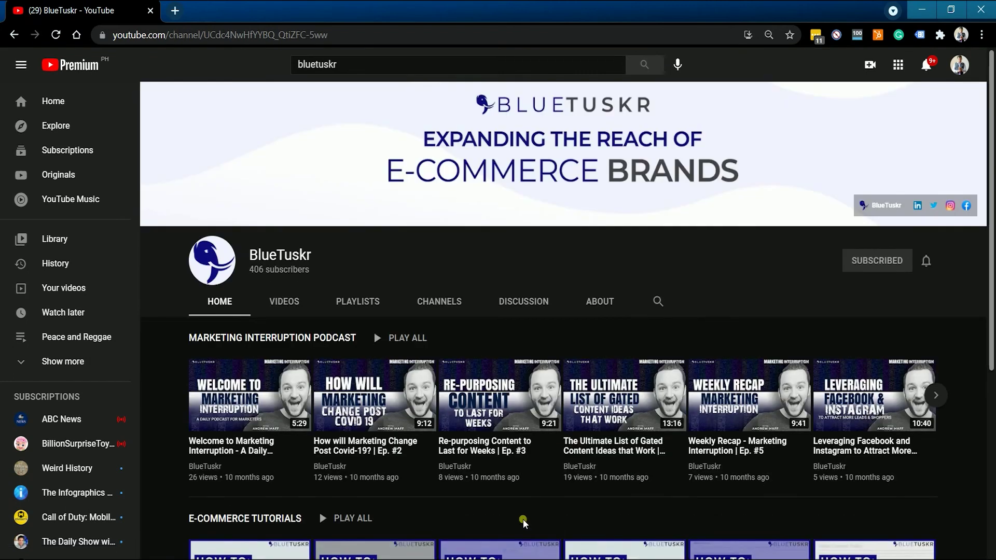
left_click(284, 301)
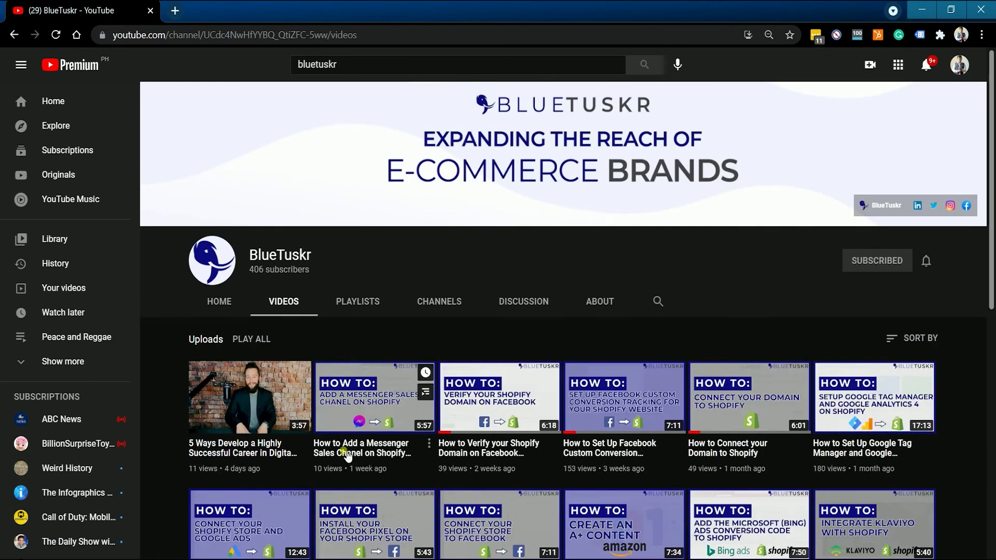
left_click(498, 442)
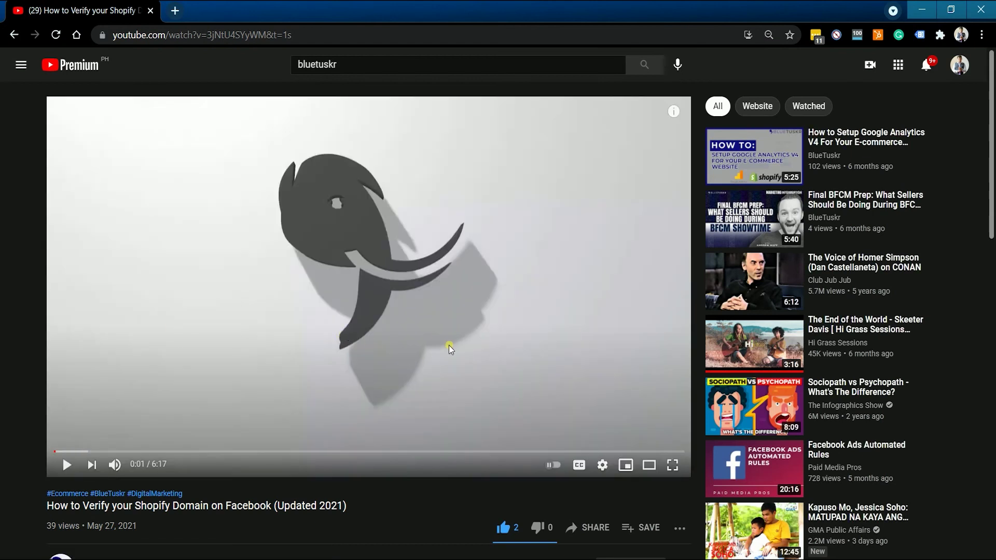
scroll(449, 349, "down", 2)
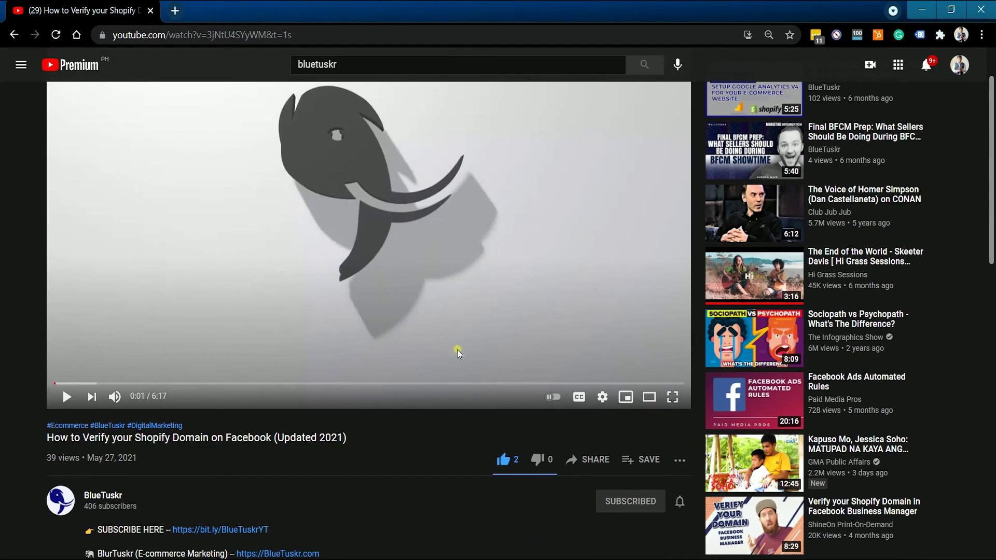
scroll(487, 376, "up", 2)
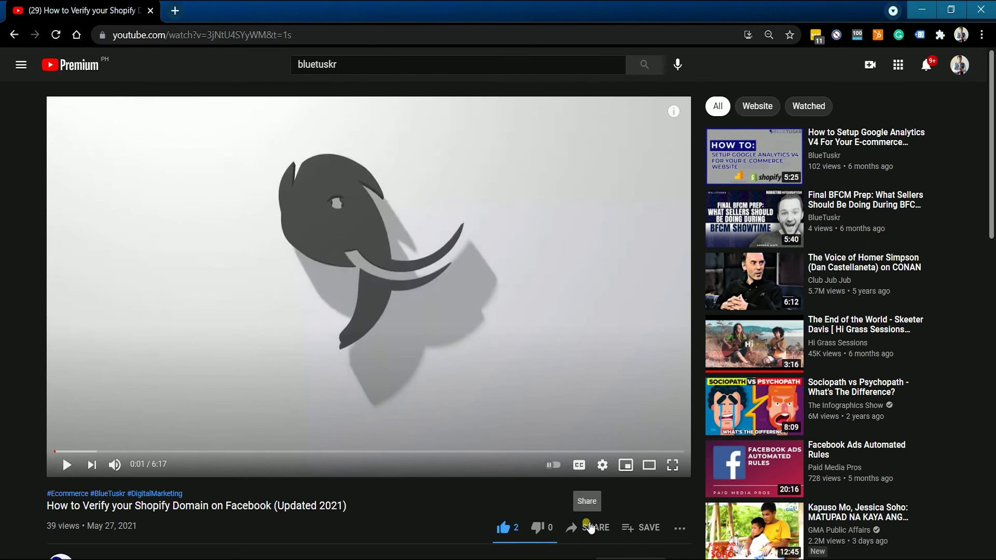
- Copy the YouTube video's iframe embed code and insert it as a video in the Shopify blog post below the tutorial heading
left_click(593, 528)
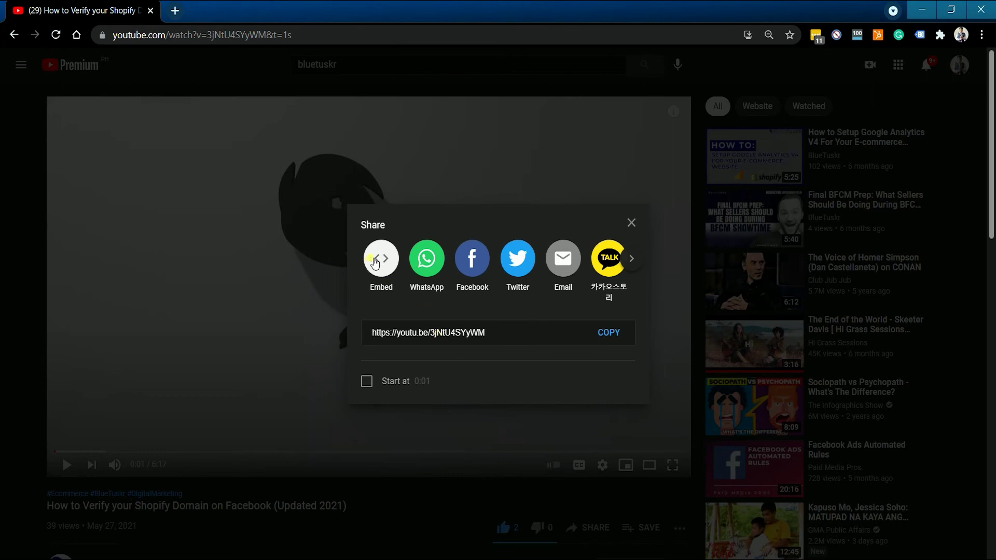
left_click(375, 264)
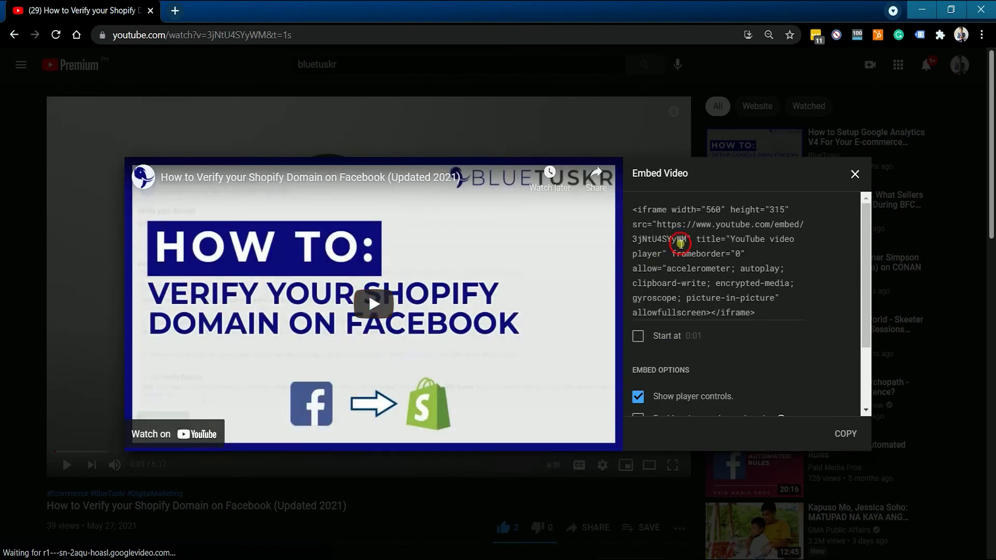
left_click(681, 243)
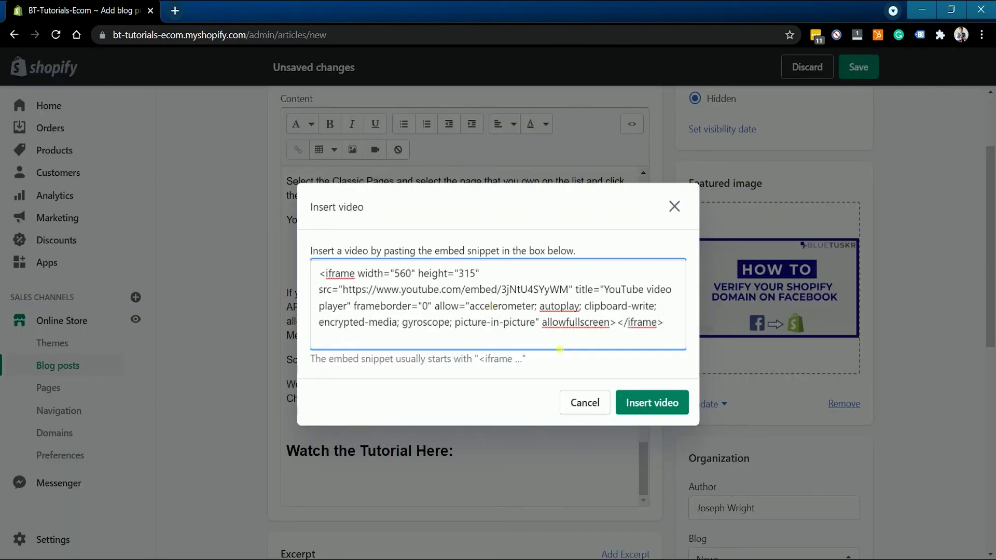
left_click(677, 408)
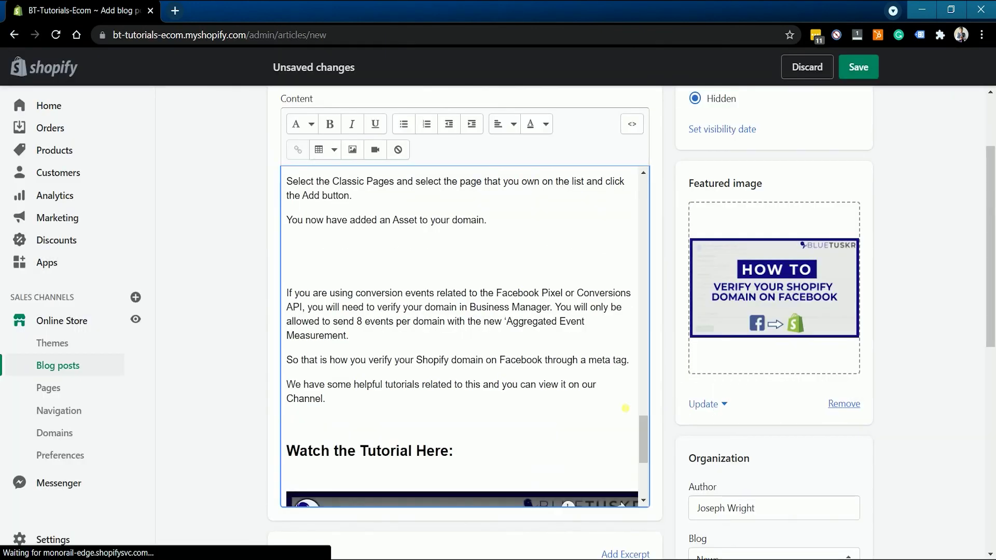
scroll(626, 408, "down", 5)
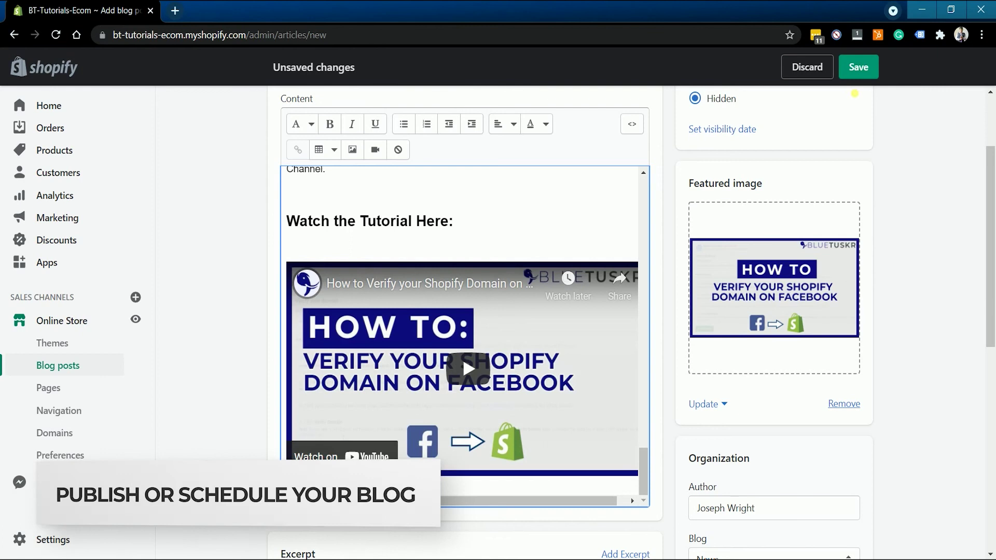
- Set the blog post's visibility to Visible and save the post
scroll(762, 162, "up", 2)
left_click(696, 196)
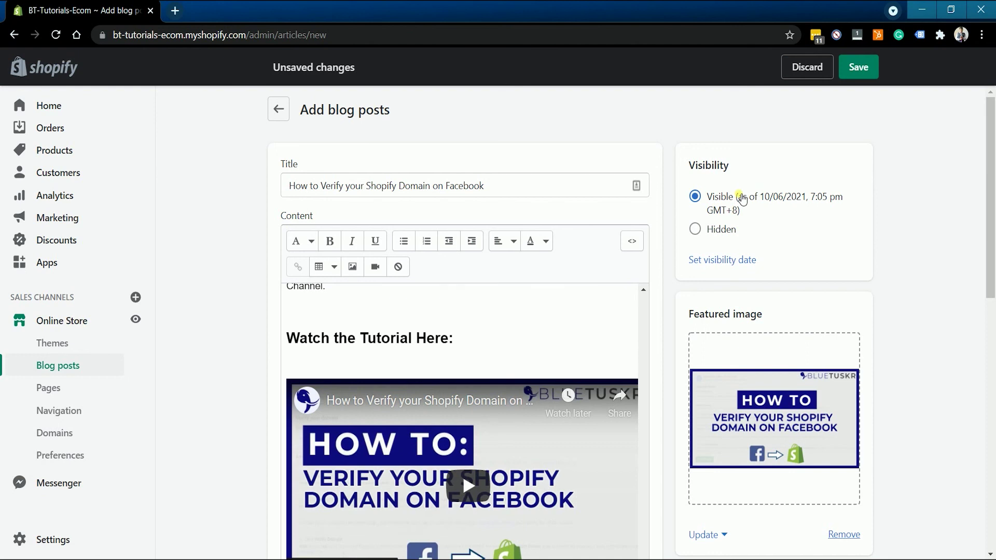
left_click(856, 71)
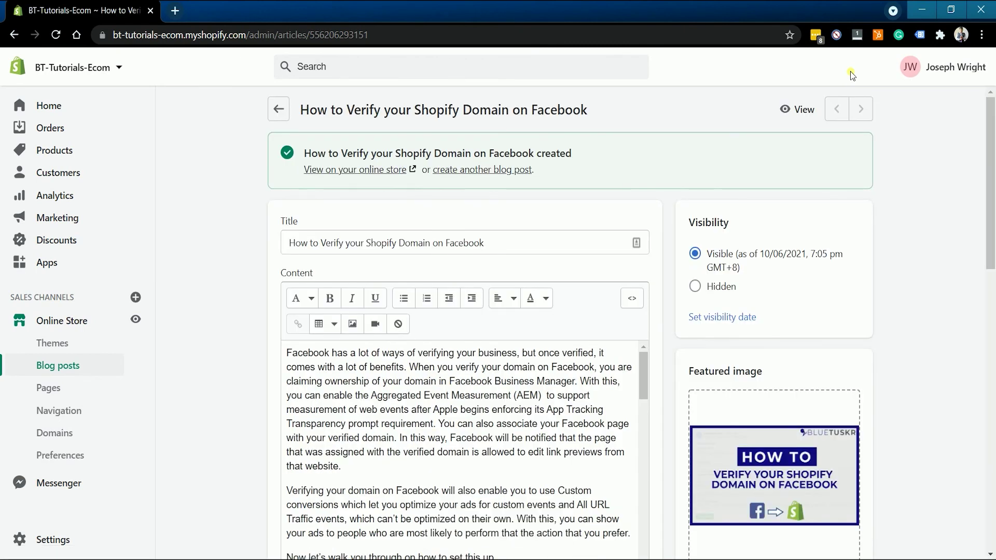
- View the published blog post on the online store and review its headings, text and images
left_click(337, 171)
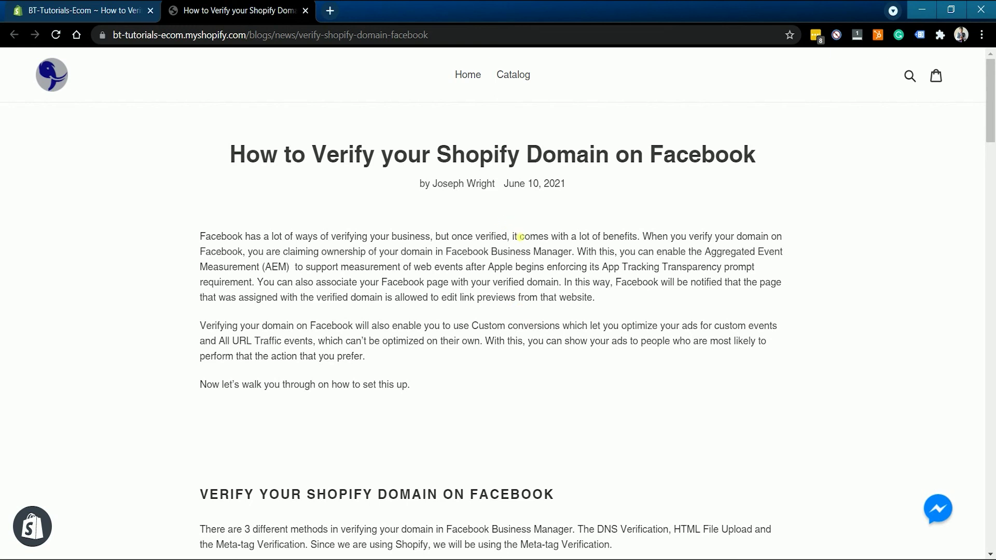
scroll(519, 236, "down", 5)
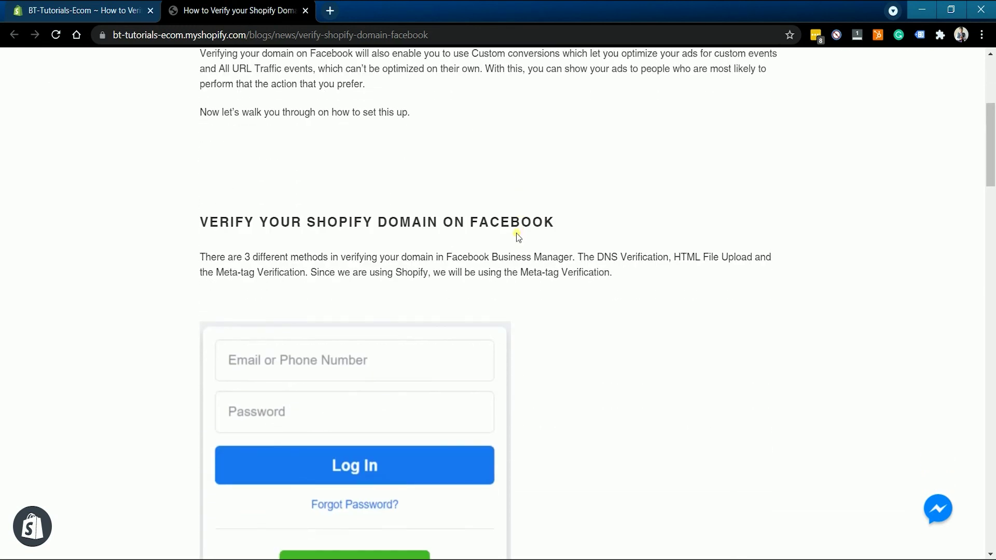
scroll(545, 255, "down", 4)
scroll(553, 301, "down", 6)
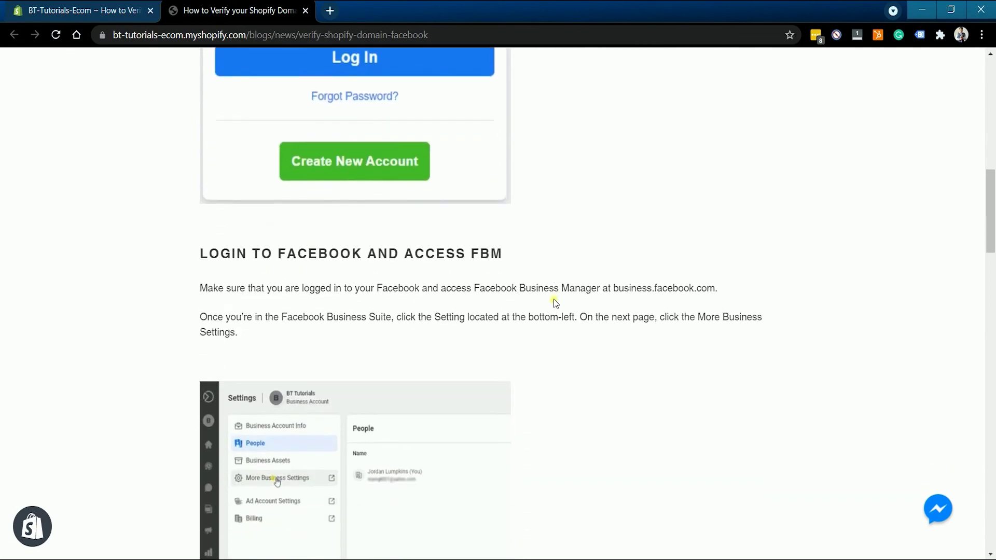